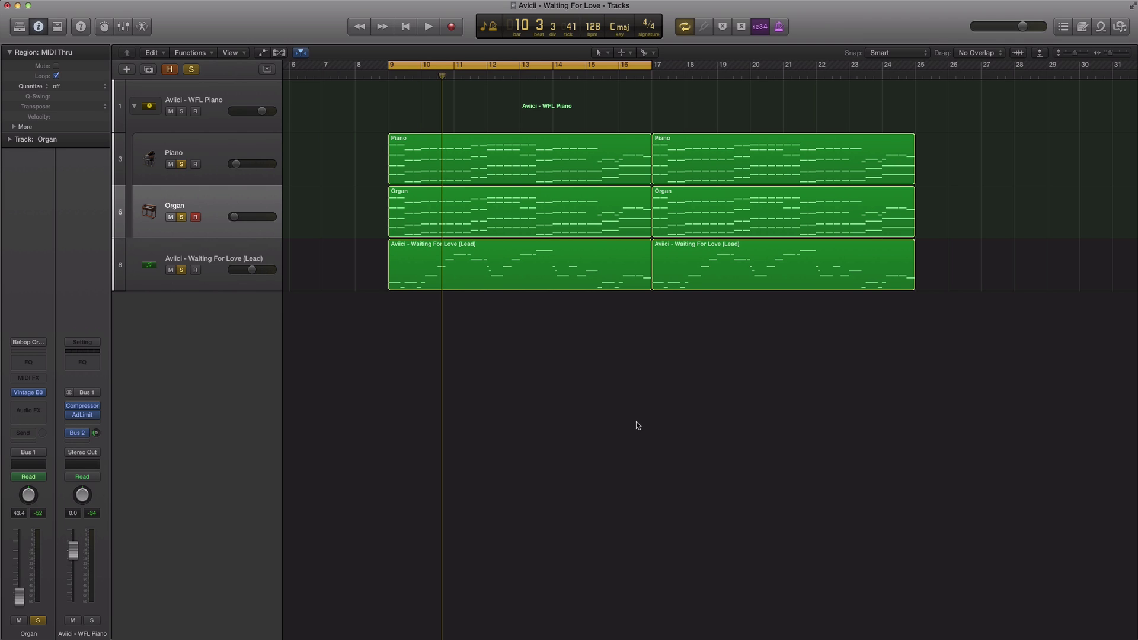
# Solo only the Aviici - Waiting For Love (Lead) track, taking Piano and Organ out of solo, and play it briefly
pyautogui.click(482, 273)
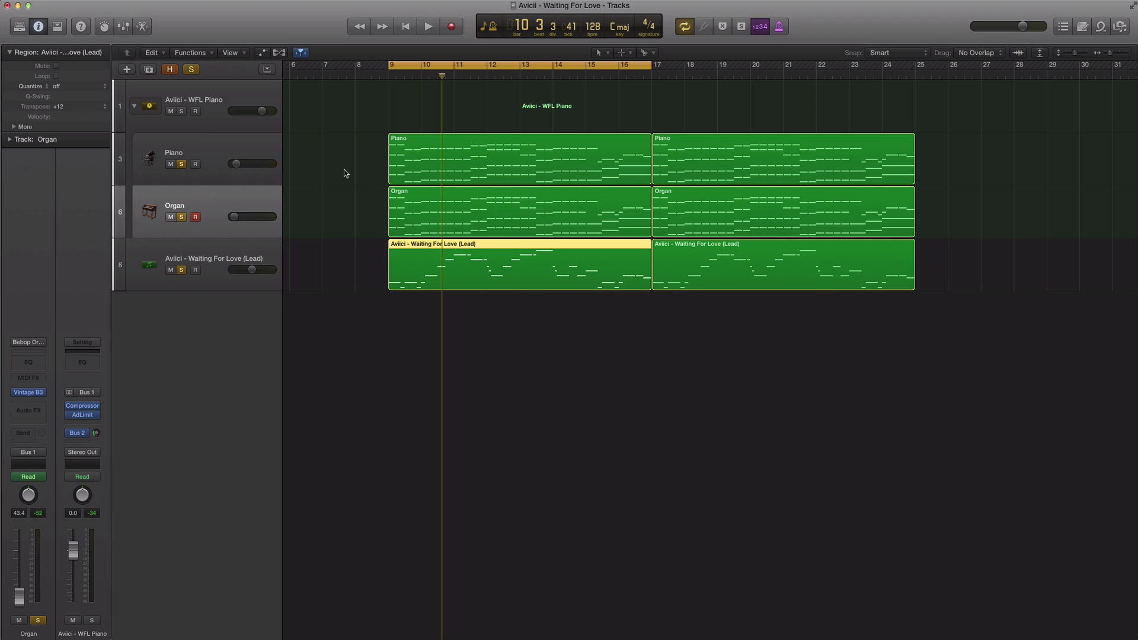
pyautogui.click(357, 279)
pyautogui.click(227, 244)
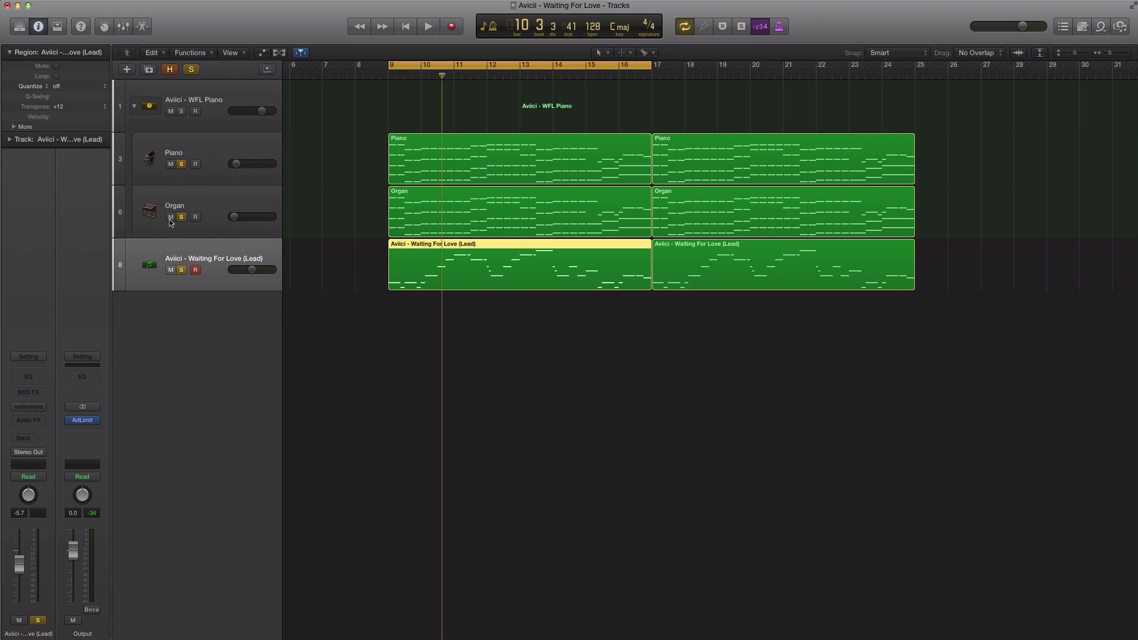
pyautogui.keyDown('alt'); pyautogui.click(182, 270); pyautogui.keyUp('alt')
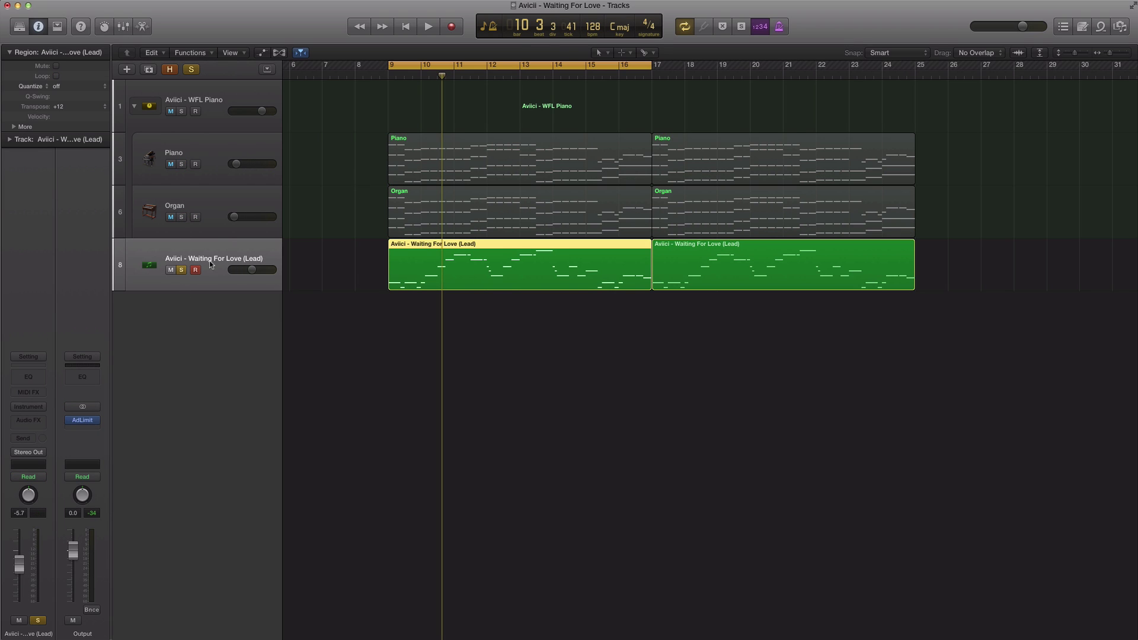
pyautogui.press('space')
pyautogui.press('space')
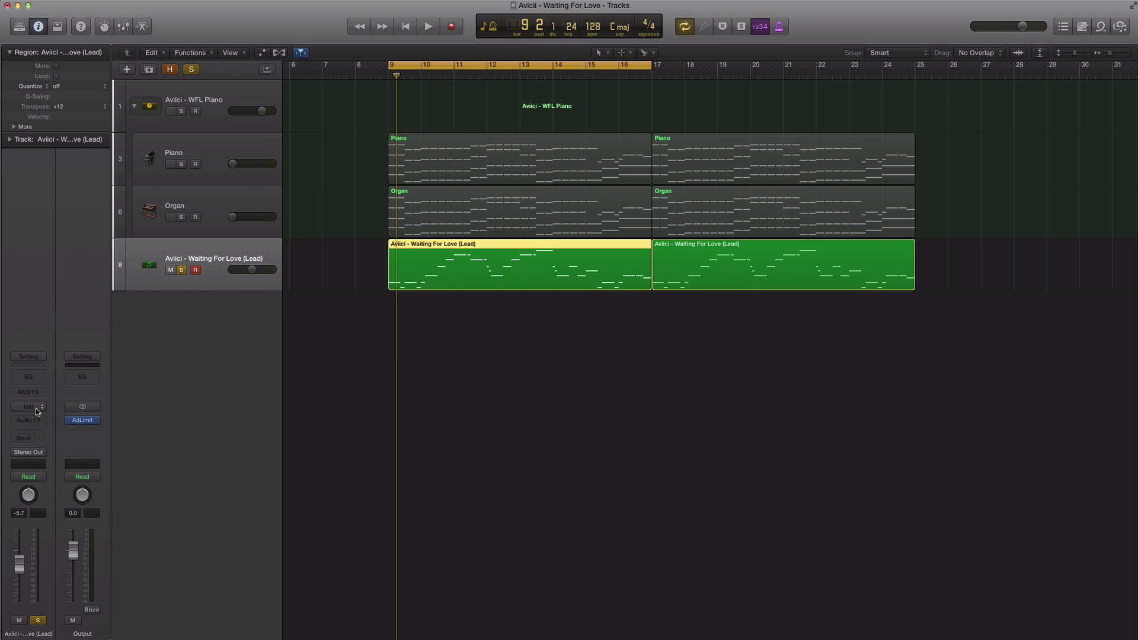
# Load a stereo ES2 (Synthesizer 2) instrument on the lead track and place its window over the arrangement
pyautogui.click(35, 407)
pyautogui.moveTo(71, 470)
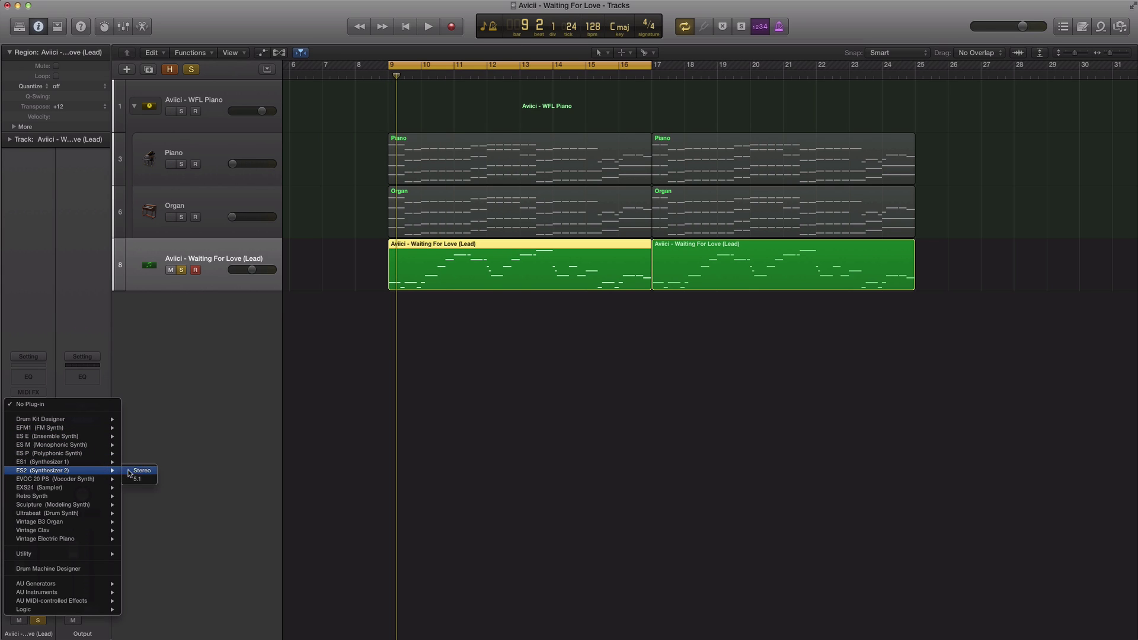
pyautogui.click(138, 472)
pyautogui.moveTo(258, 45); pyautogui.dragTo(607, 73)
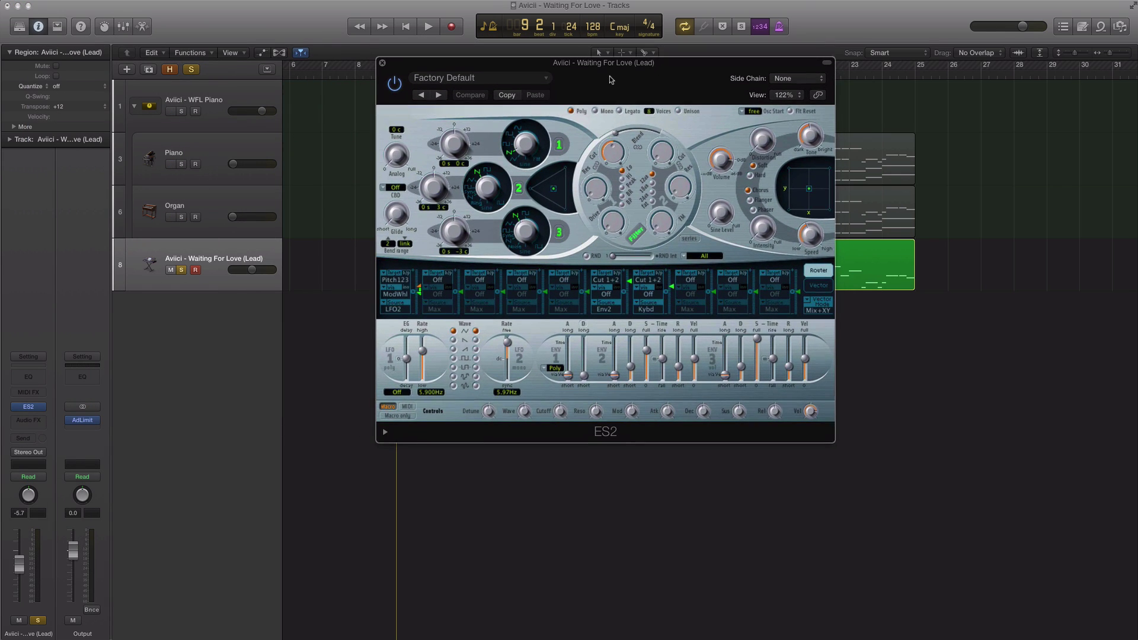
# Load the Analog Saw Init preset from the ES2 Tutorial Settings and audition the lead with it
pyautogui.click(548, 79)
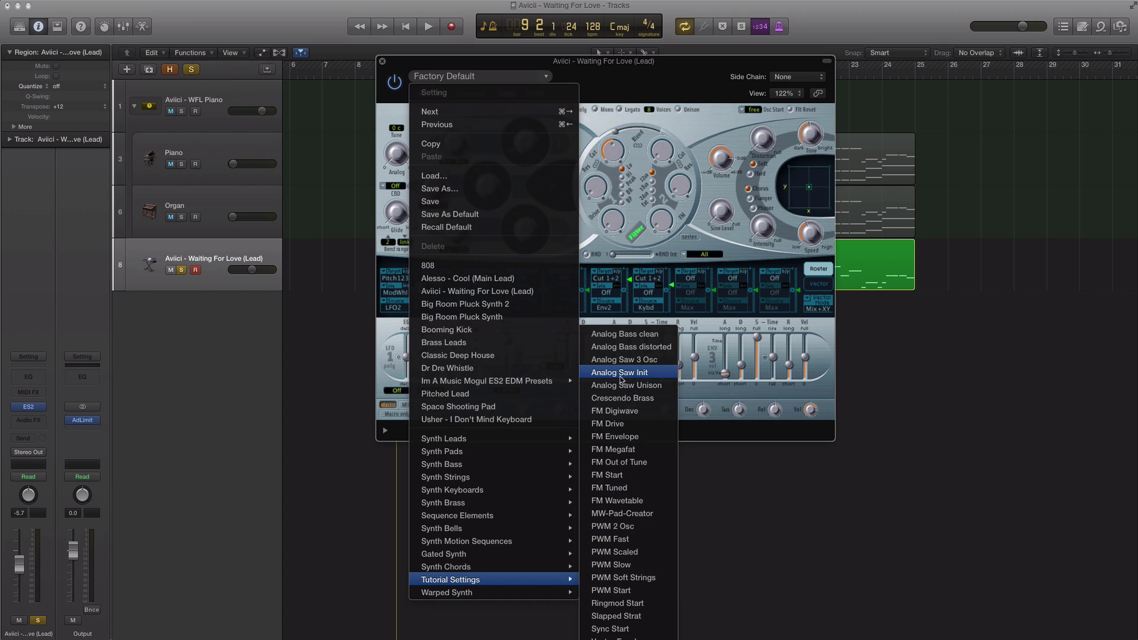
pyautogui.click(622, 373)
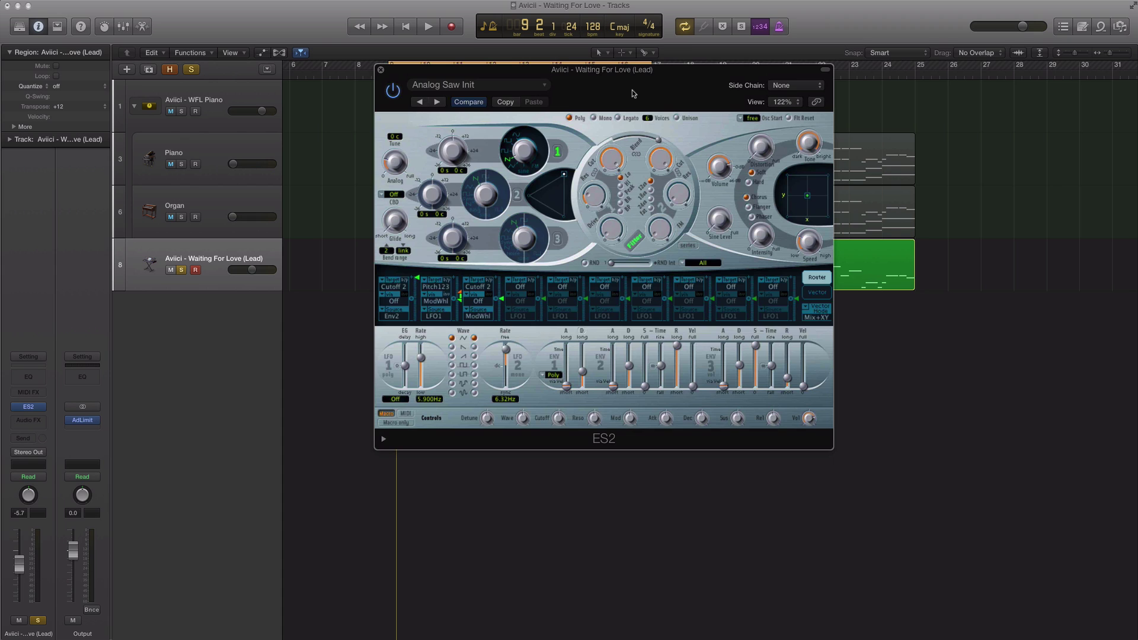
pyautogui.moveTo(632, 96); pyautogui.dragTo(653, 108)
pyautogui.press('space')
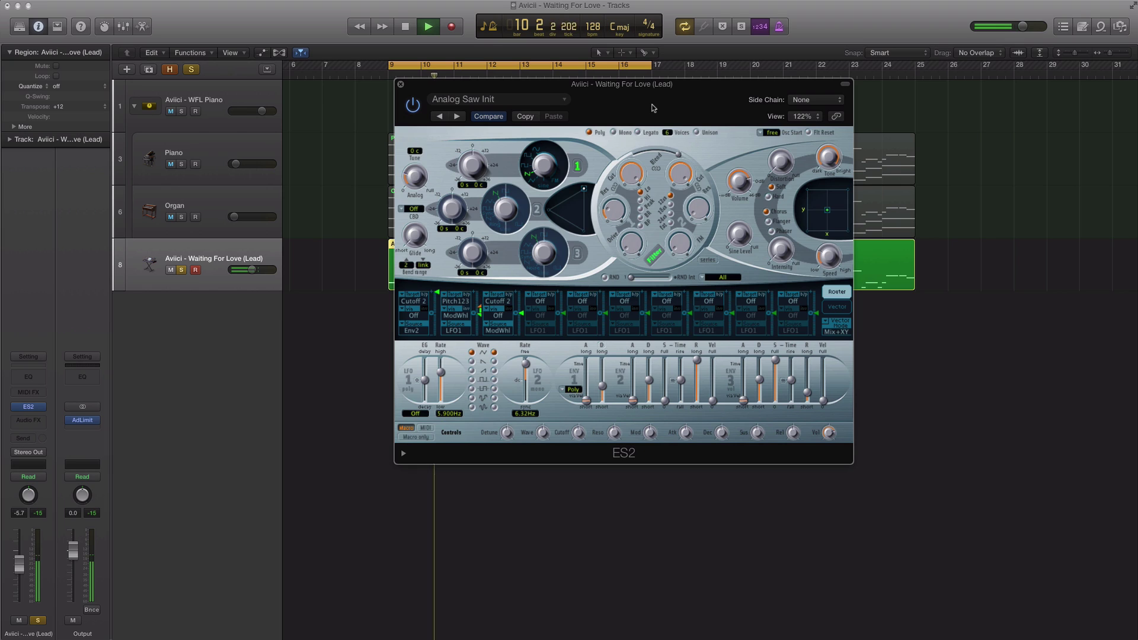
pyautogui.press('space')
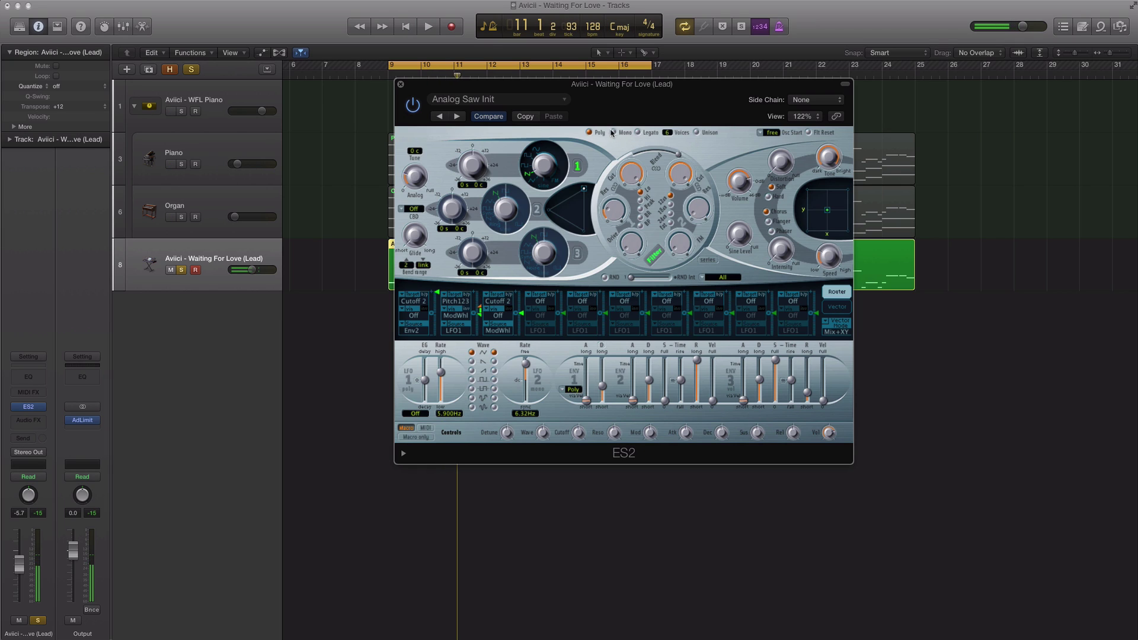
# Set the ES2 to Mono with 32 voices and a hard oscillator start, and audition the lead
pyautogui.doubleClick(665, 133)
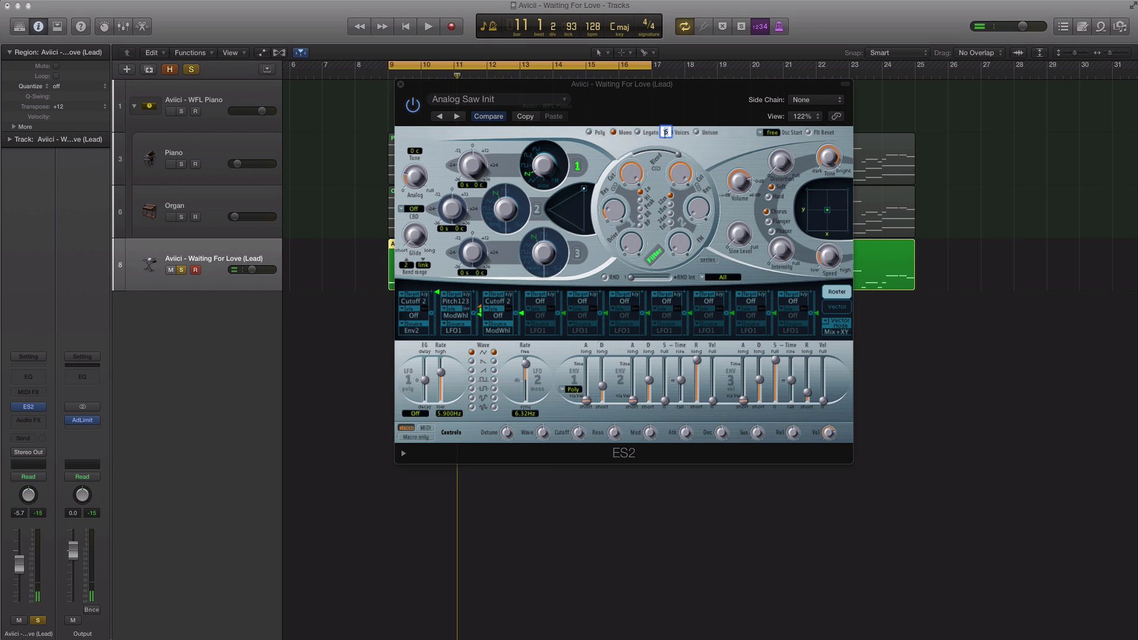
pyautogui.write('32')
pyautogui.press('Return')
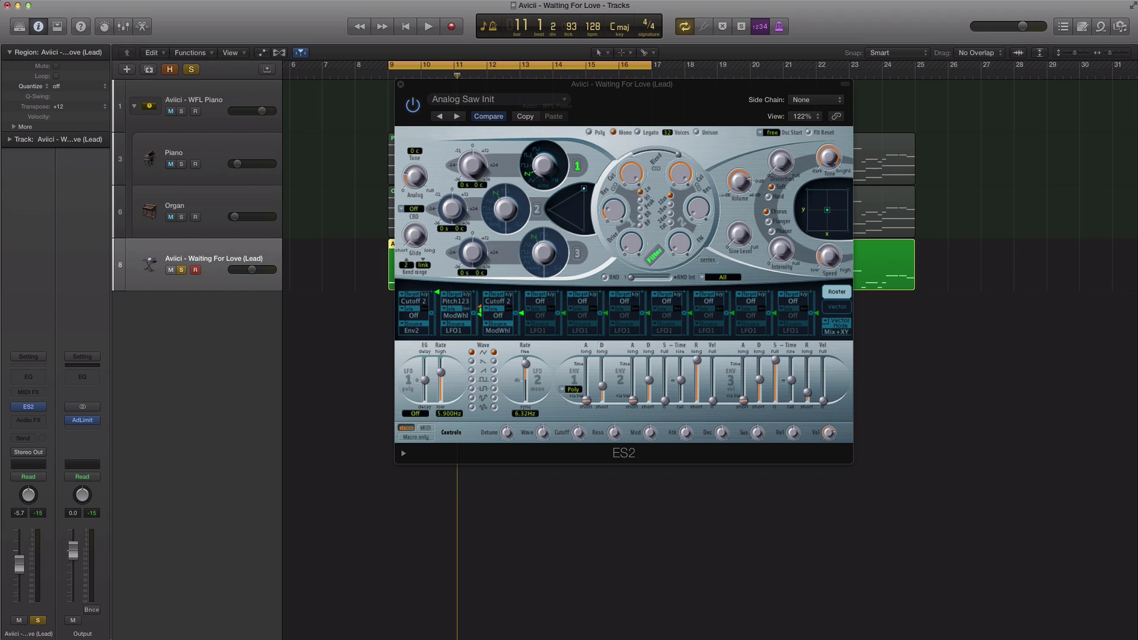
pyautogui.click(770, 133)
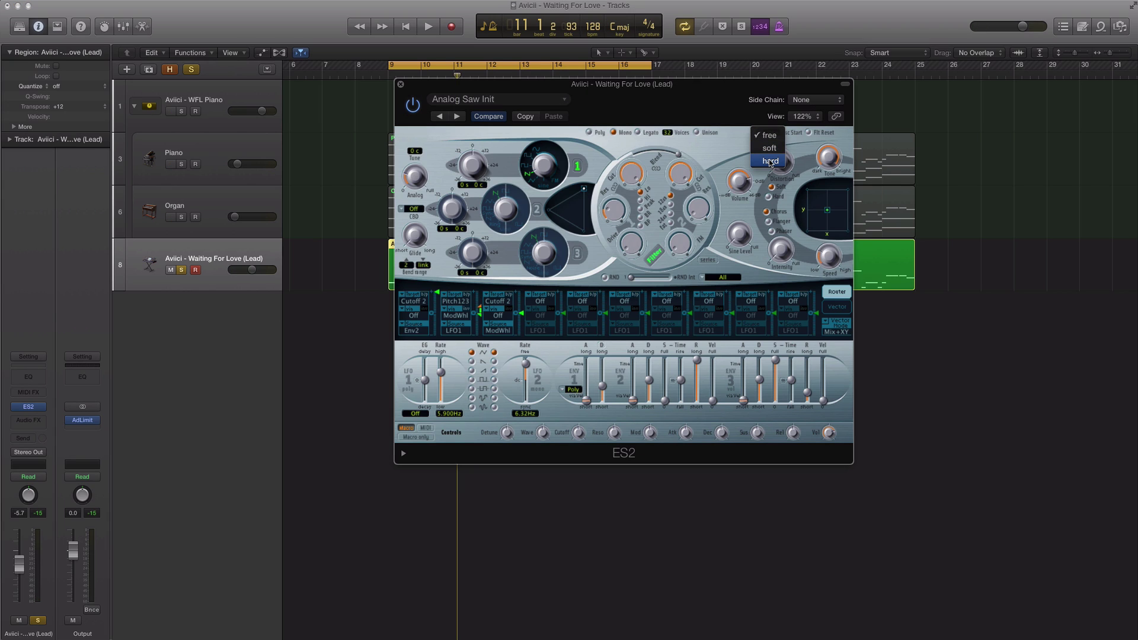
pyautogui.click(770, 161)
pyautogui.press('space')
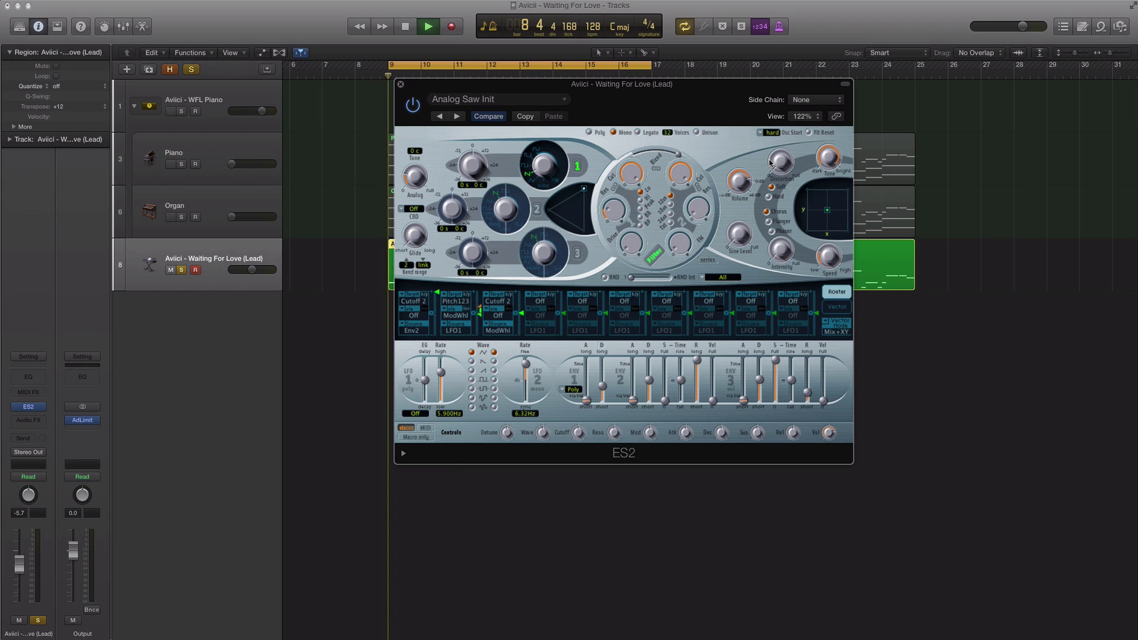
pyautogui.press('space')
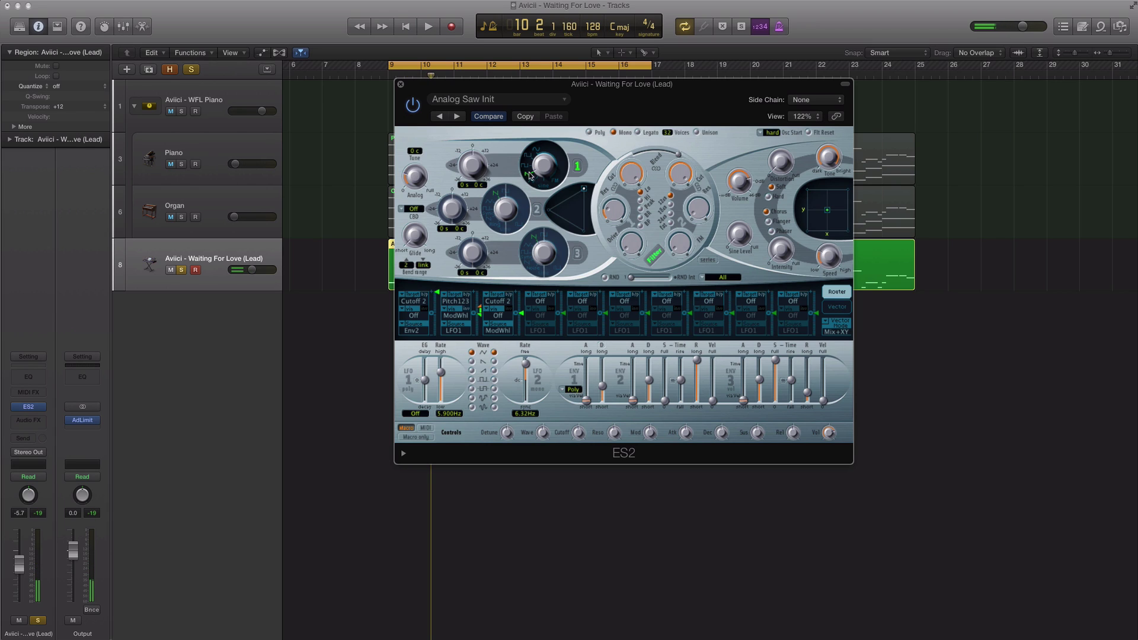
# Give oscillator 1 and an enabled oscillator 2 rectangular waves, shift both by 12 semitones, and fine-tune oscillator 2 to -3 cents
pyautogui.moveTo(546, 172); pyautogui.dragTo(547, 163)
pyautogui.moveTo(478, 165); pyautogui.dragTo(471, 185)
pyautogui.click(536, 212)
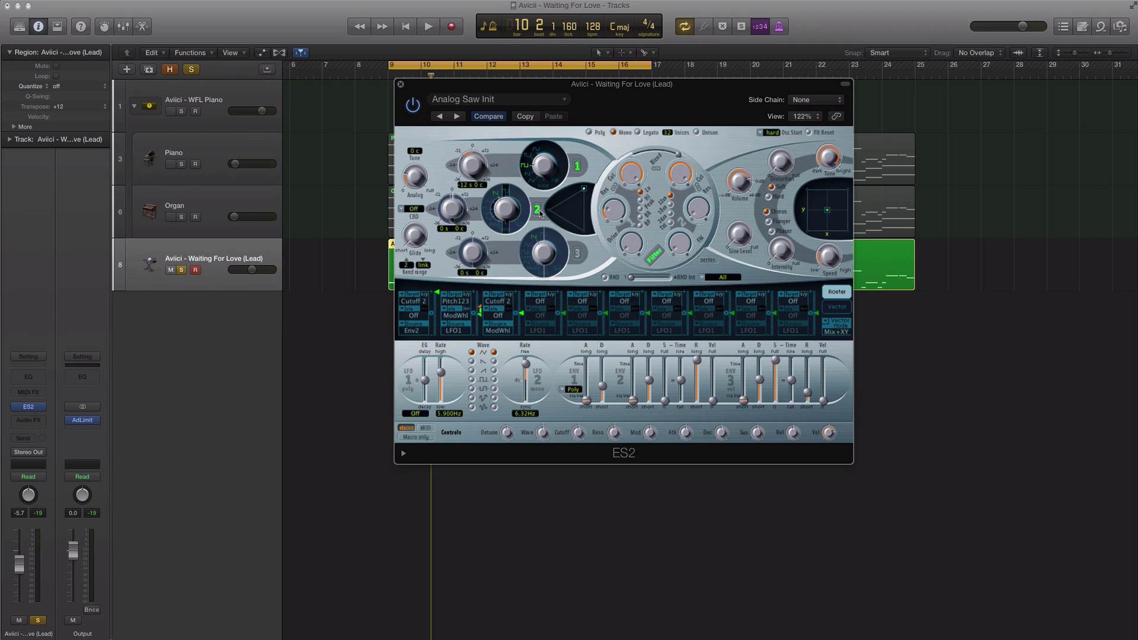
pyautogui.moveTo(506, 211); pyautogui.dragTo(445, 231)
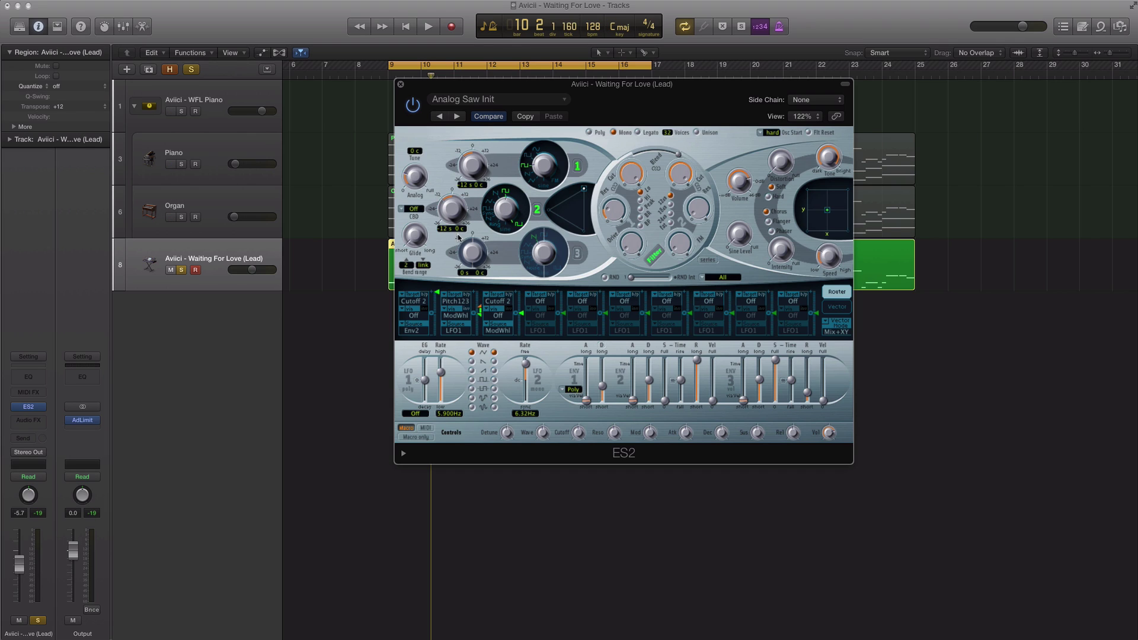
pyautogui.moveTo(460, 232); pyautogui.dragTo(458, 236)
# Enable oscillator 3, choose the 32-vox2 waveform for it, and shift its pitch by 12 semitones
pyautogui.click(578, 253)
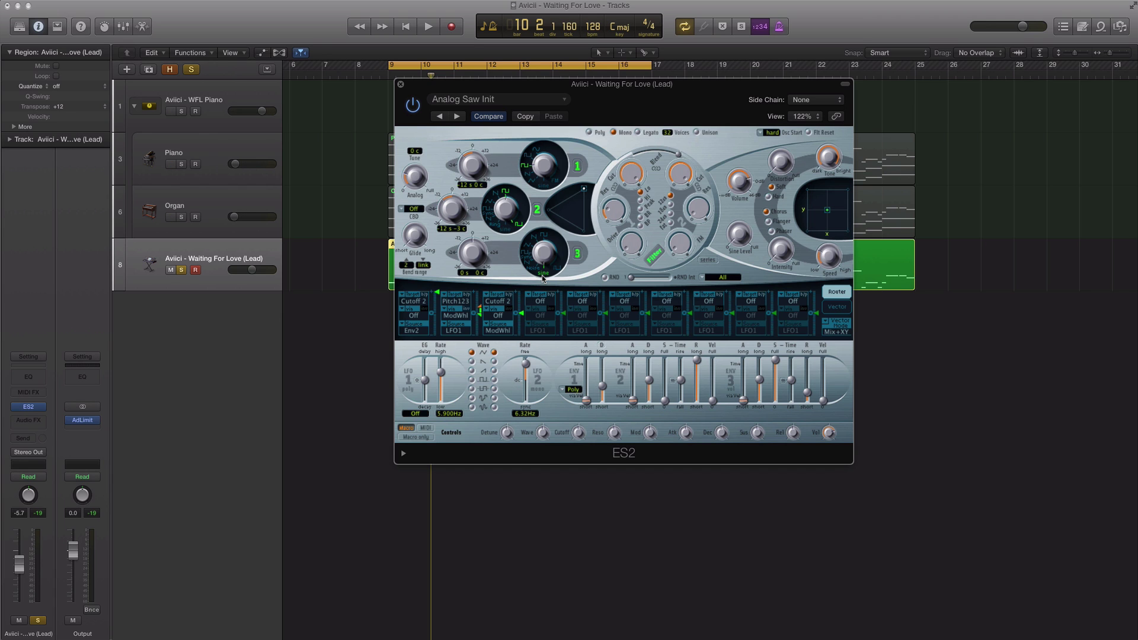
pyautogui.click(543, 275)
pyautogui.scroll(-10, 544, 279)
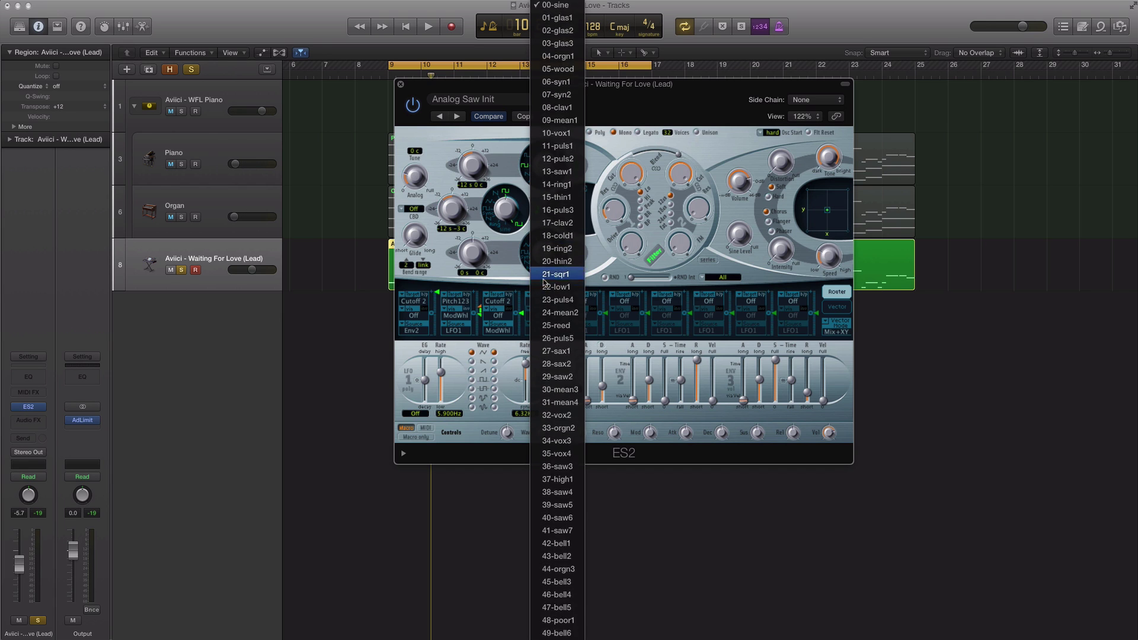
pyautogui.scroll(2, 544, 282)
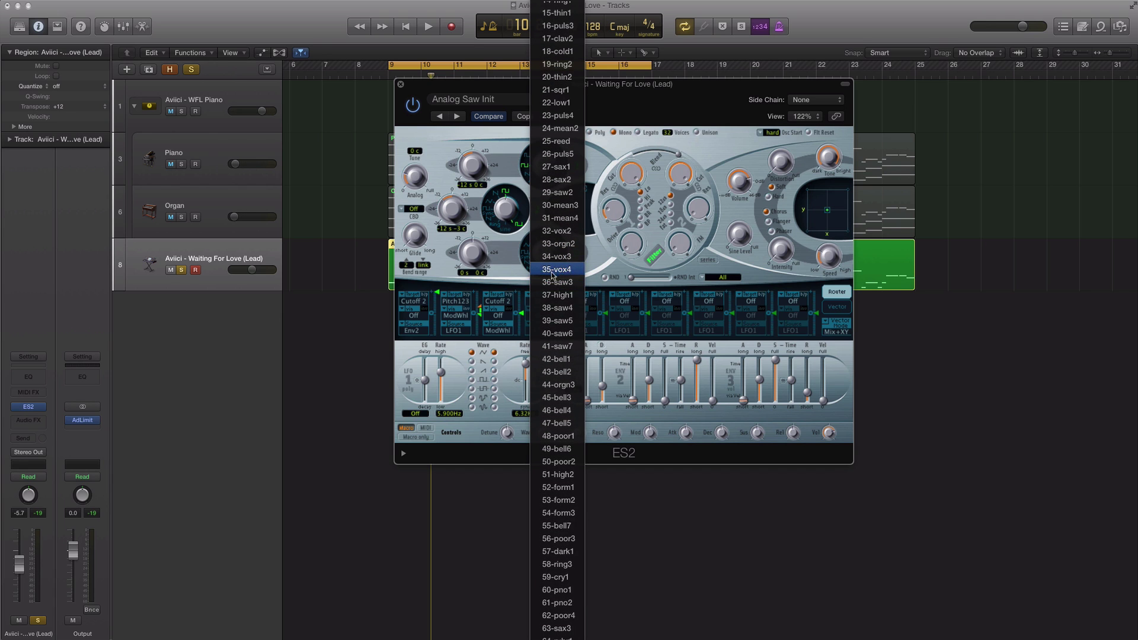
pyautogui.click(555, 231)
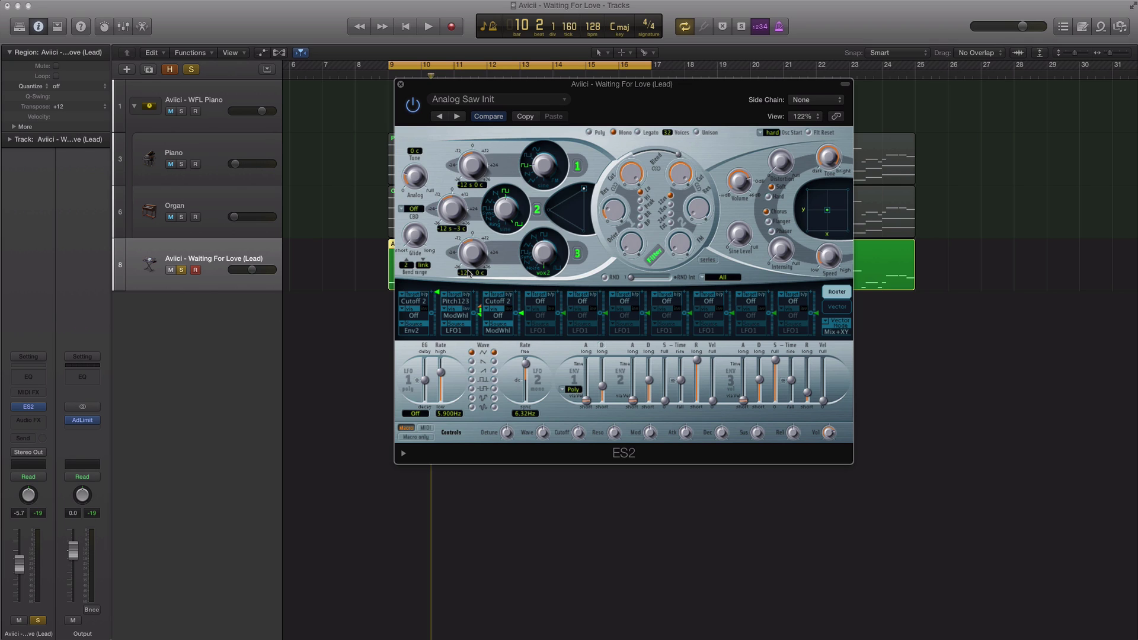
# Audition the lead with all three oscillators and set the Analog amount to 0.076
pyautogui.press('space')
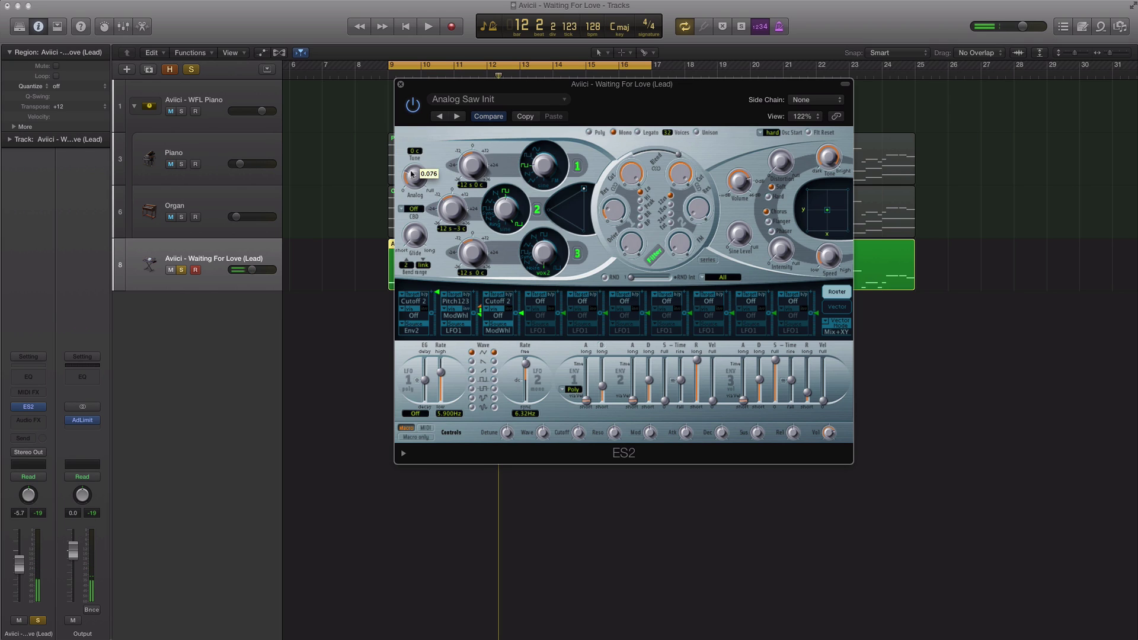
pyautogui.press('space')
pyautogui.press('space')
# Raise the ES2 distortion and set its Tone to 18700 Hz while auditioning the lead
pyautogui.moveTo(778, 165)
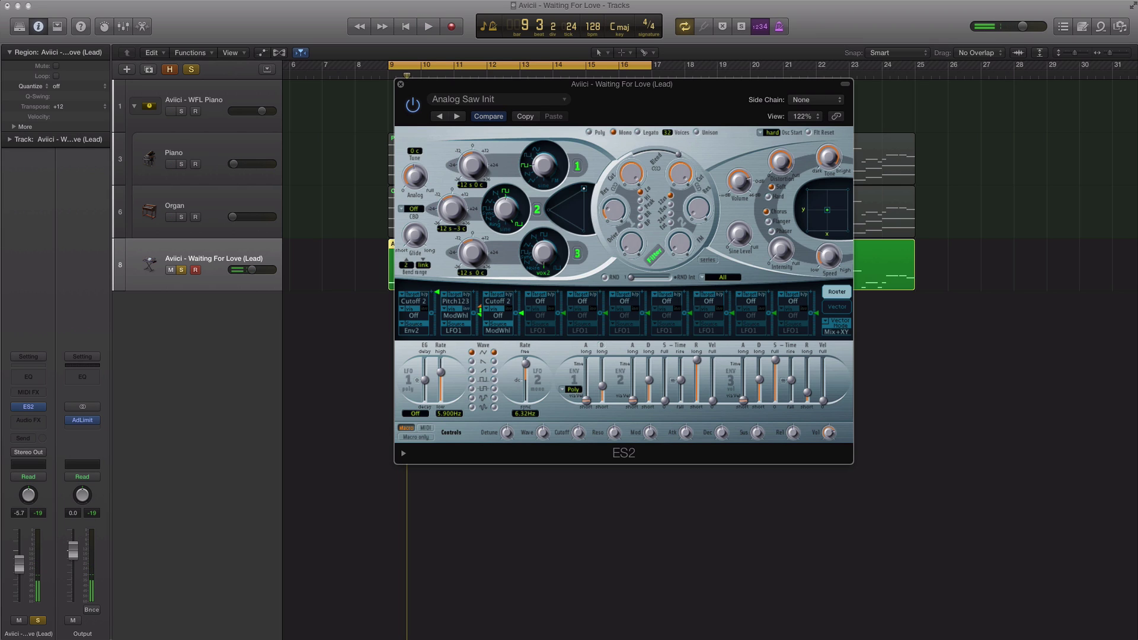
pyautogui.press('space')
pyautogui.moveTo(825, 172)
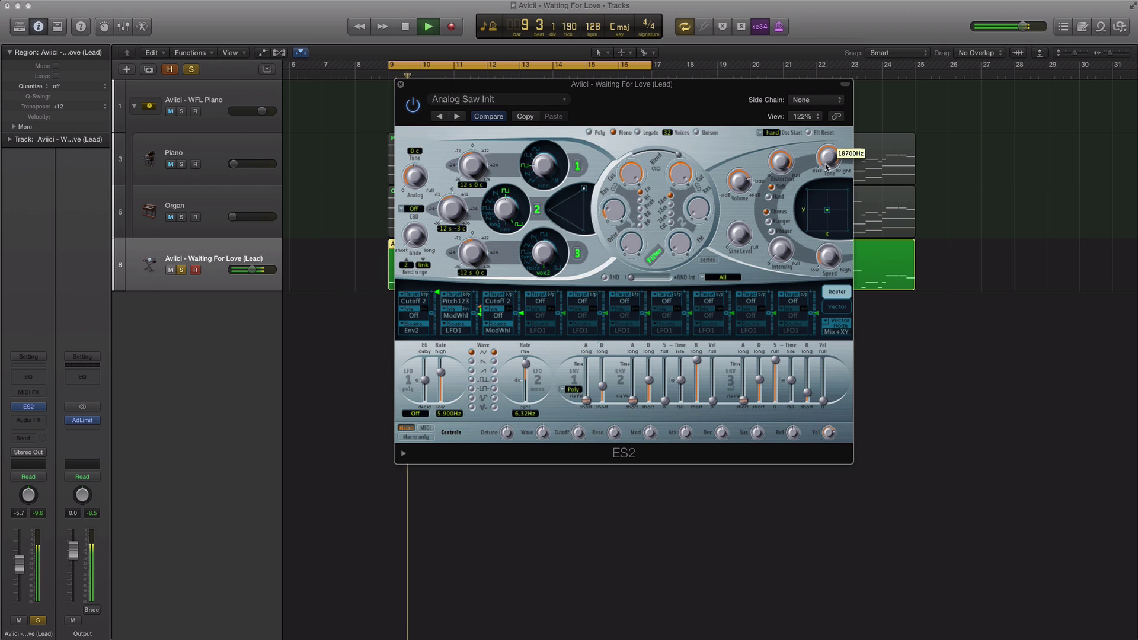
pyautogui.press('space')
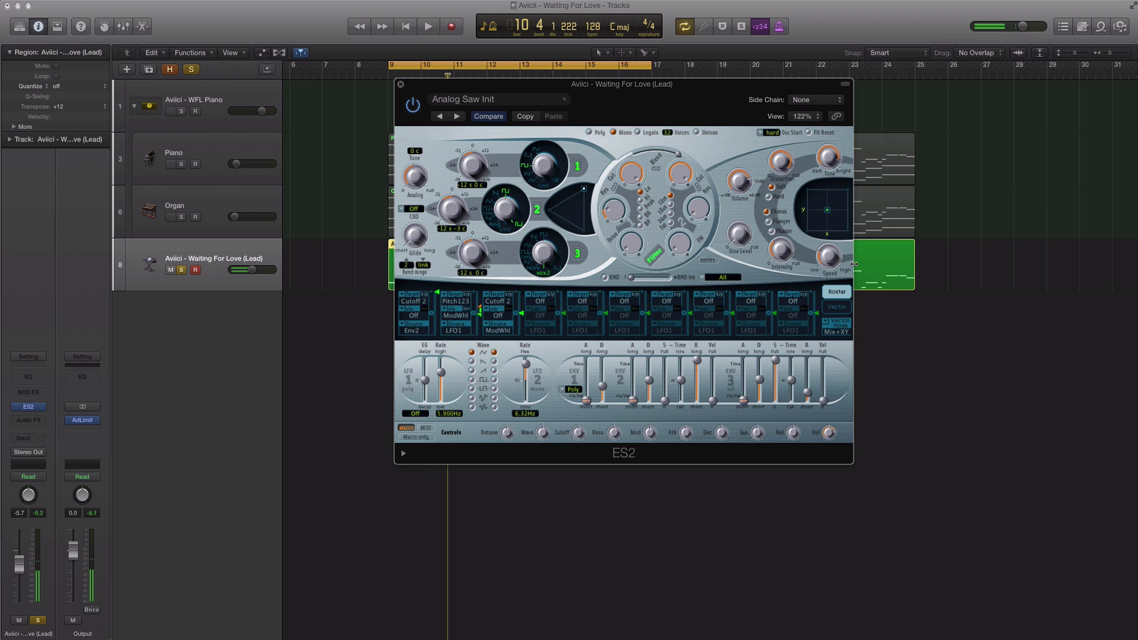
# Adjust the chorus Speed and Intensity while the lead plays
pyautogui.press('space')
pyautogui.moveTo(826, 272); pyautogui.dragTo(826, 269)
pyautogui.moveTo(785, 258)
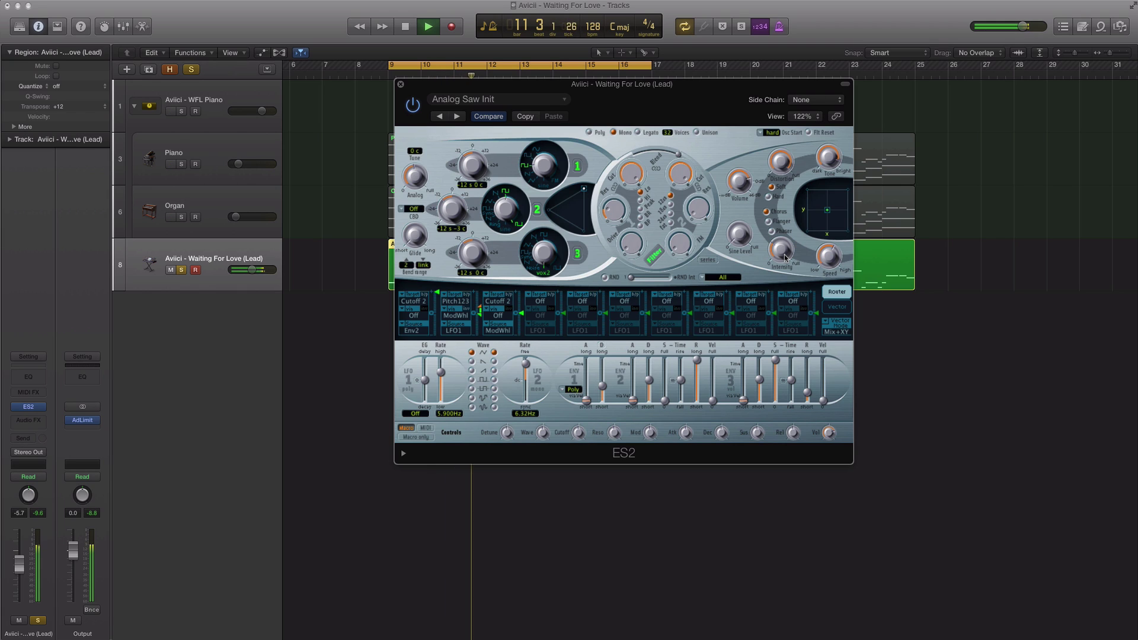
pyautogui.press('space')
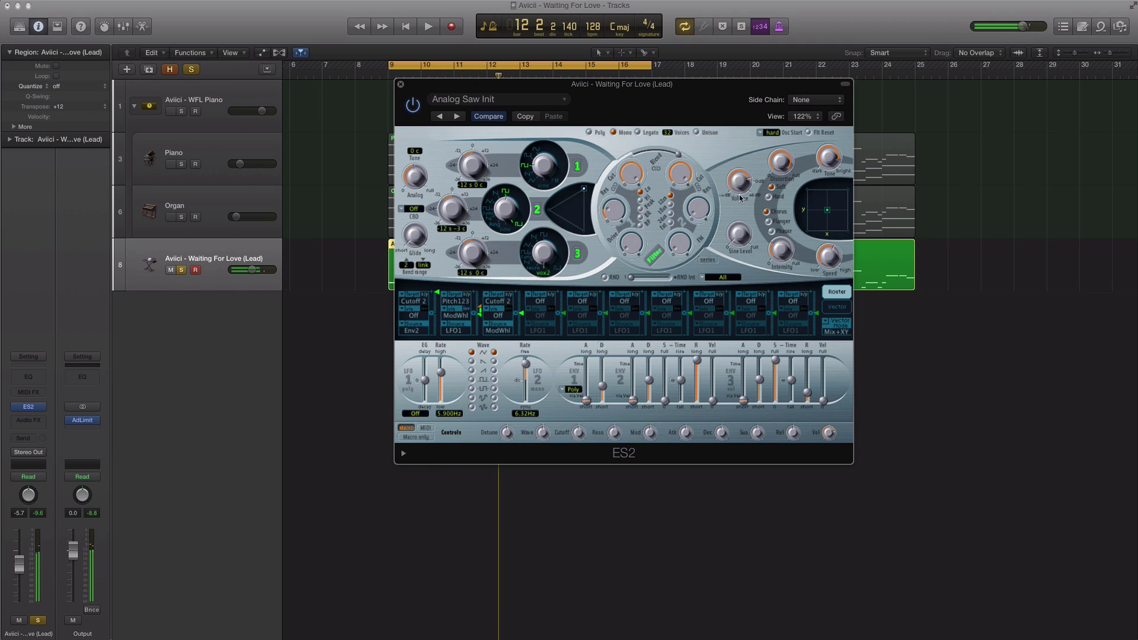
# Move the mix point in the oscillator triangle to around its centre to blend all three oscillators, checking the balance during playback
pyautogui.moveTo(584, 189); pyautogui.dragTo(571, 214)
pyautogui.press('space')
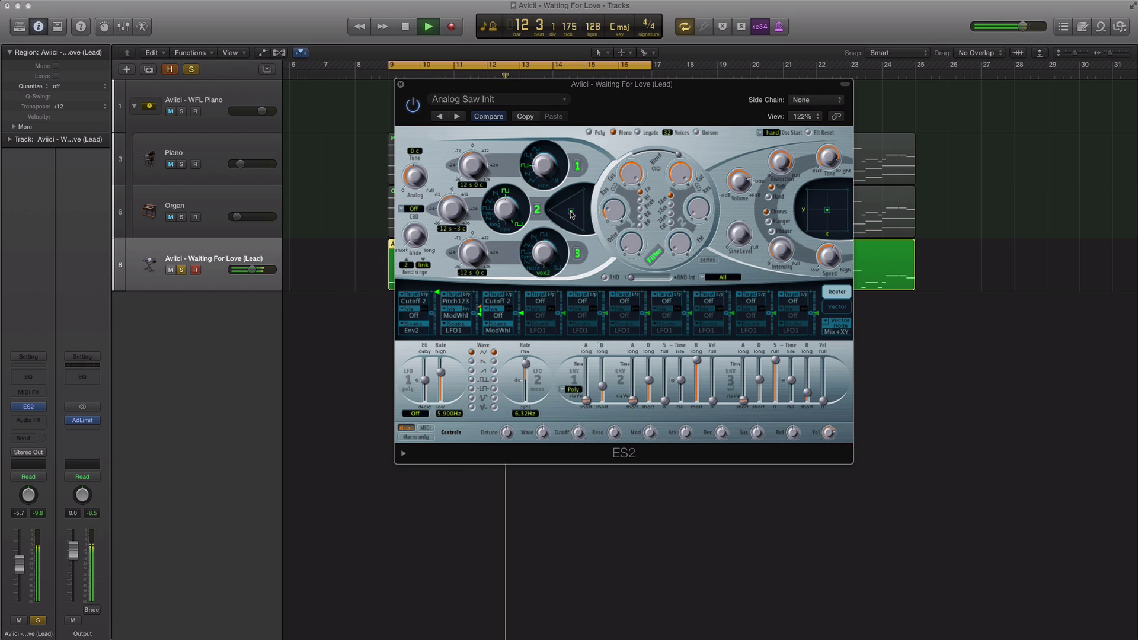
pyautogui.moveTo(571, 215); pyautogui.dragTo(573, 215)
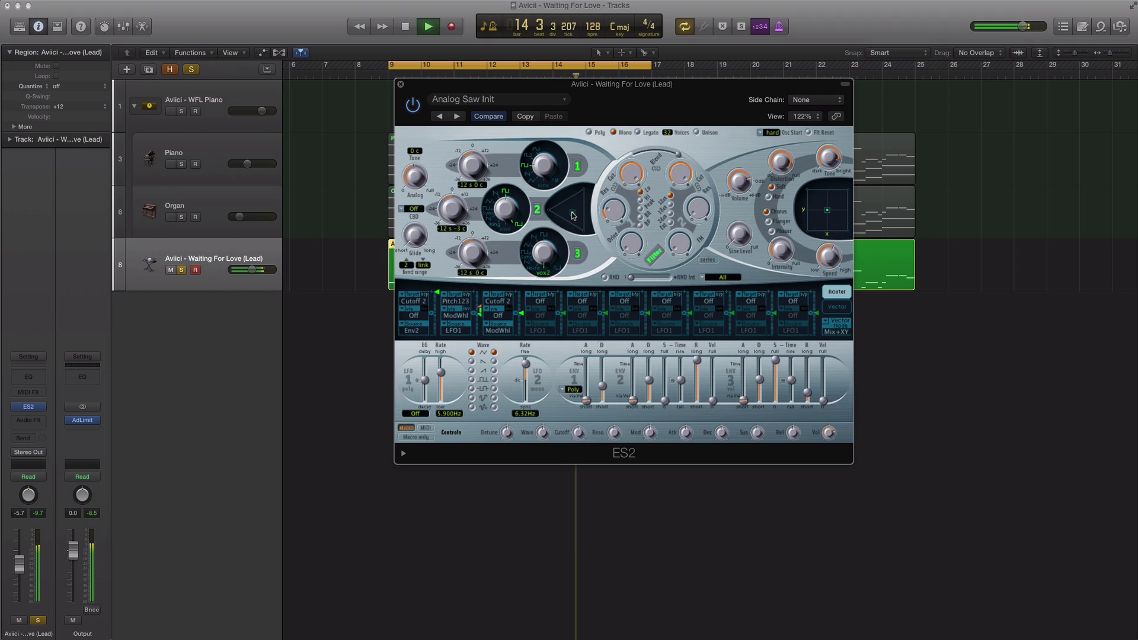
pyautogui.press('space')
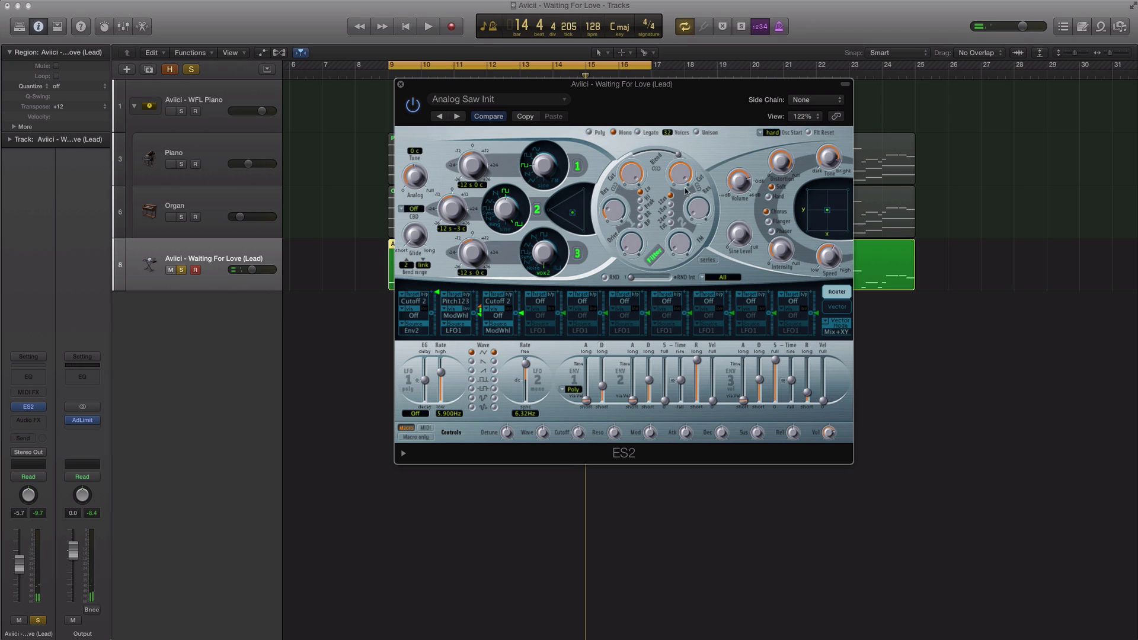
# With the lead playing, move the filter Blend to around its centre, set filter 1's cutoff to 0.640, and adjust filter 2's cutoff
pyautogui.press('space')
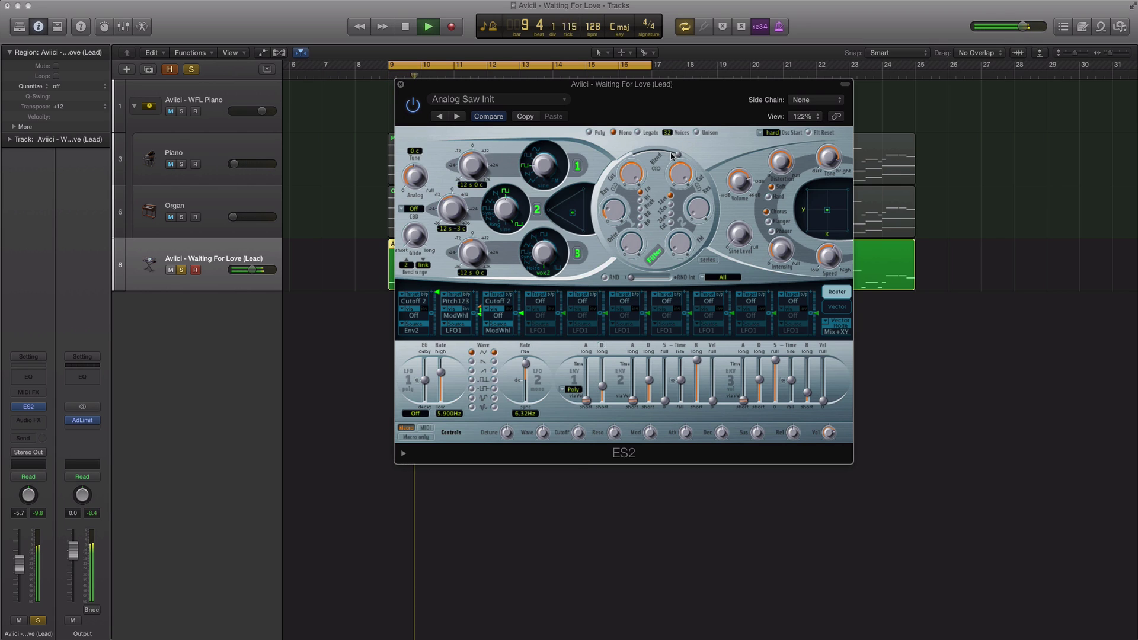
pyautogui.moveTo(627, 176)
pyautogui.moveTo(627, 176); pyautogui.dragTo(627, 208)
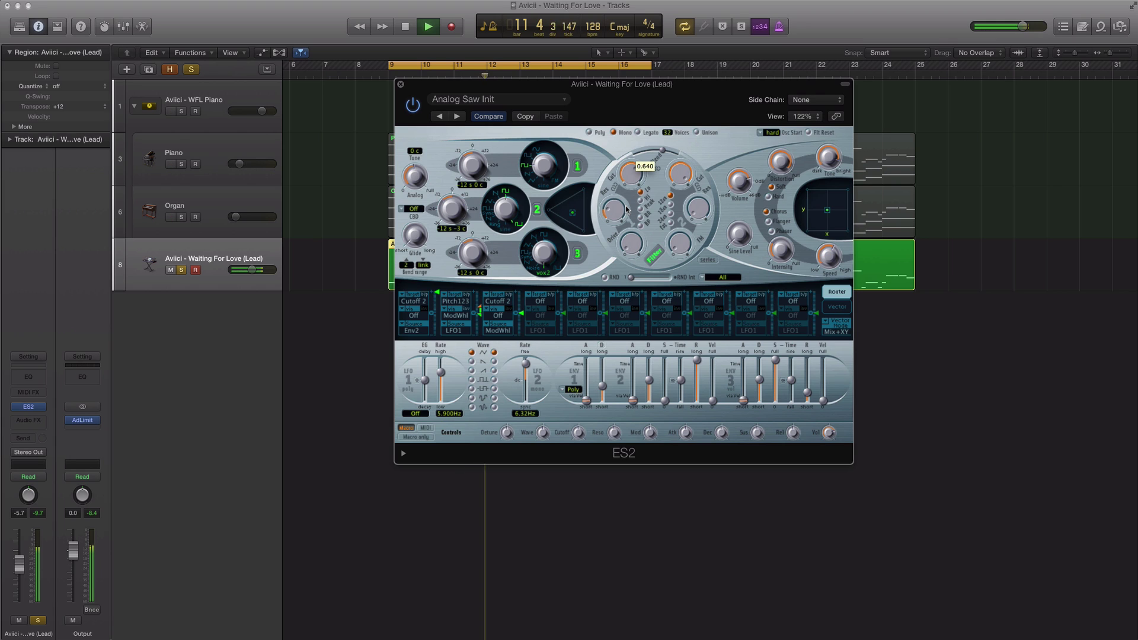
pyautogui.moveTo(679, 173); pyautogui.dragTo(671, 241)
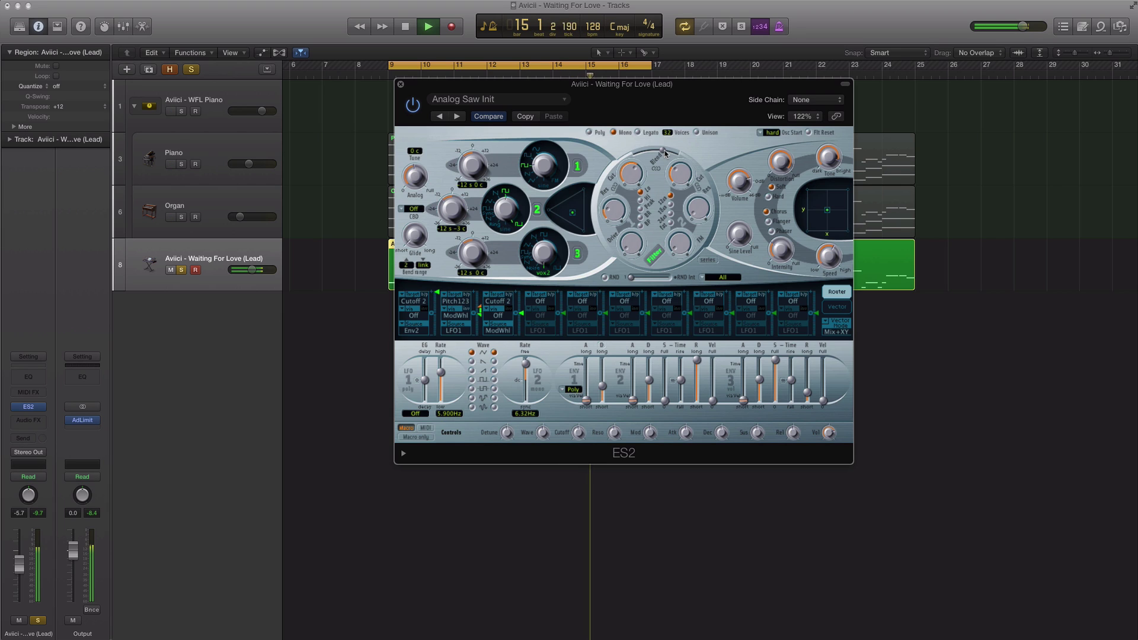
# Set the resonance of filter 1 to 0.93 and of filter 2 to 0.39 while the lead plays
pyautogui.moveTo(665, 154); pyautogui.dragTo(607, 141)
pyautogui.moveTo(602, 168)
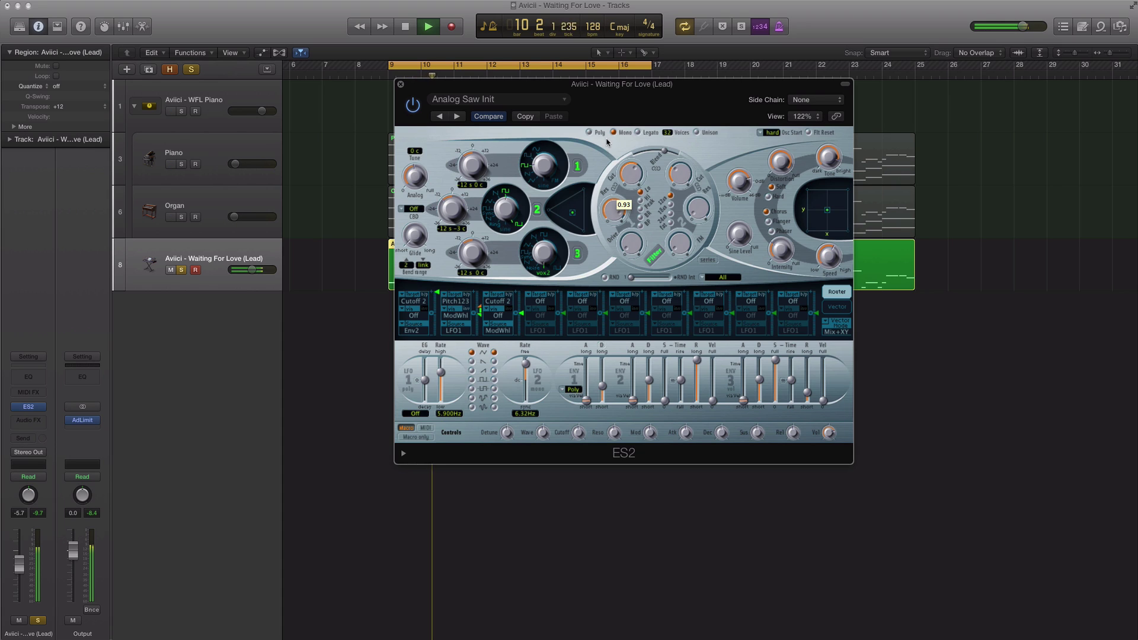
pyautogui.moveTo(698, 215)
pyautogui.moveTo(698, 214); pyautogui.dragTo(673, 182)
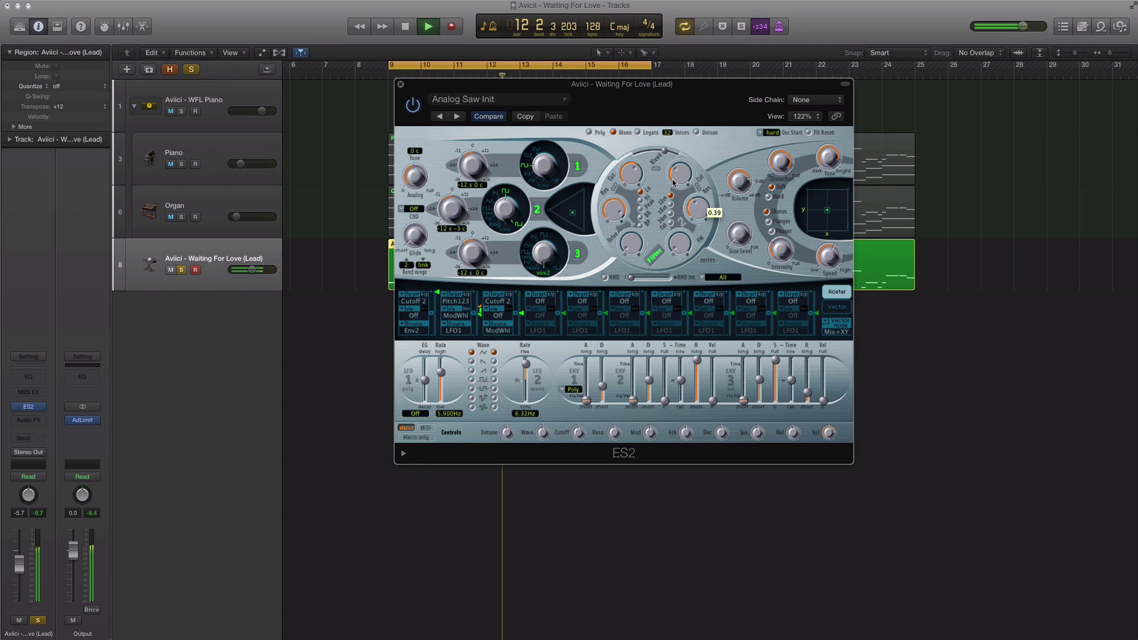
# With the lead playing, set filter 2's cutoff to 0.354, add filter Drive, and lower the lead track's volume to -7.7 dB
pyautogui.moveTo(673, 173)
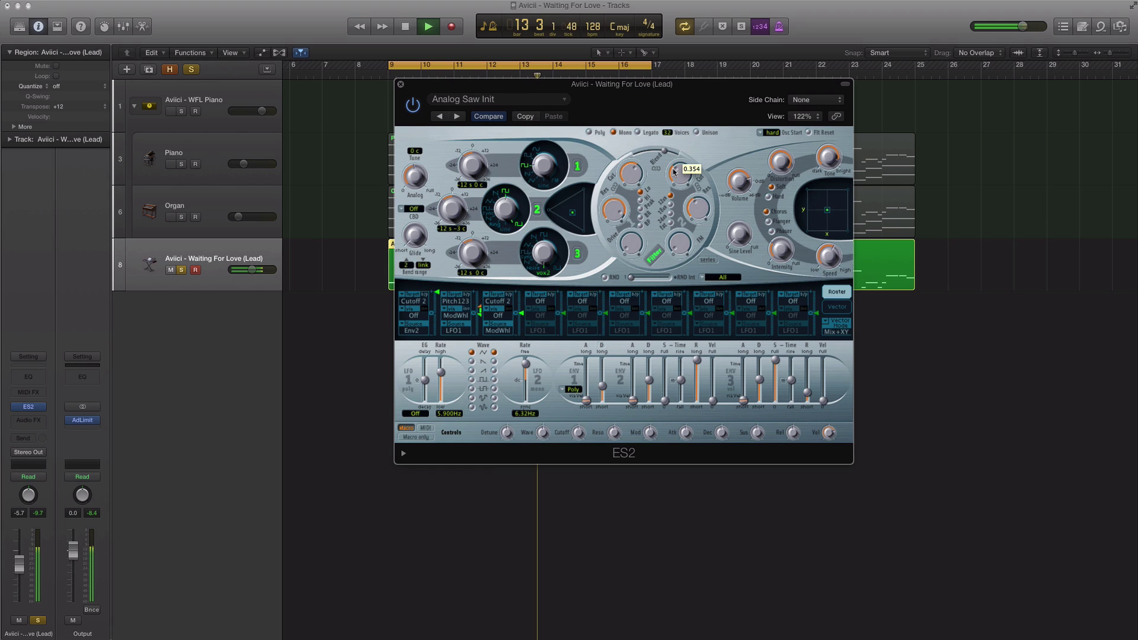
pyautogui.moveTo(663, 151)
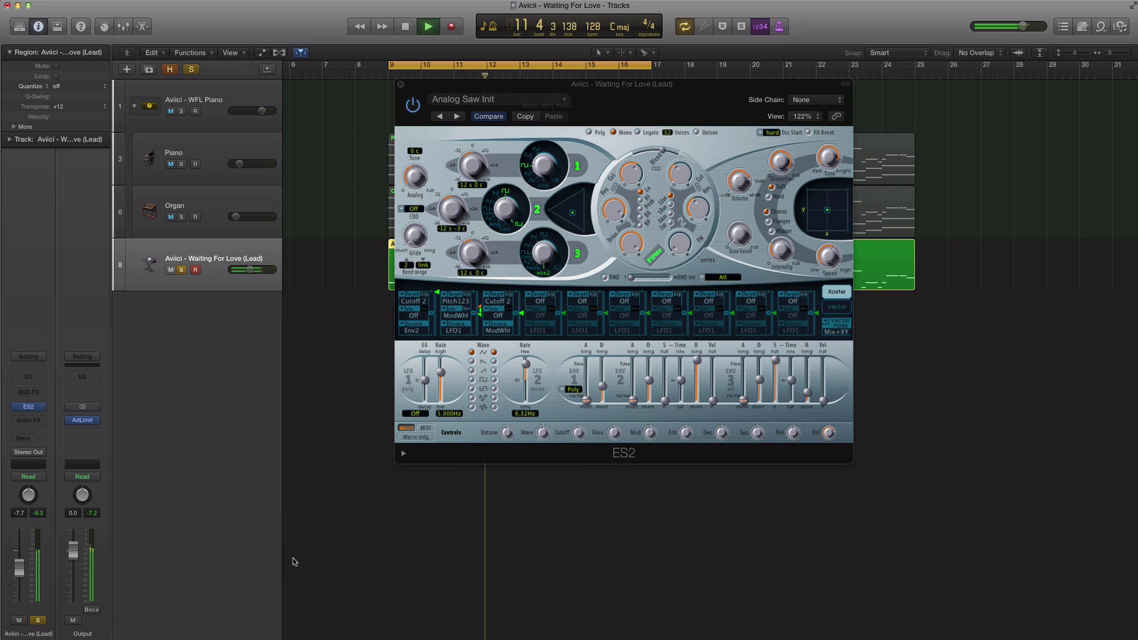
pyautogui.press('space')
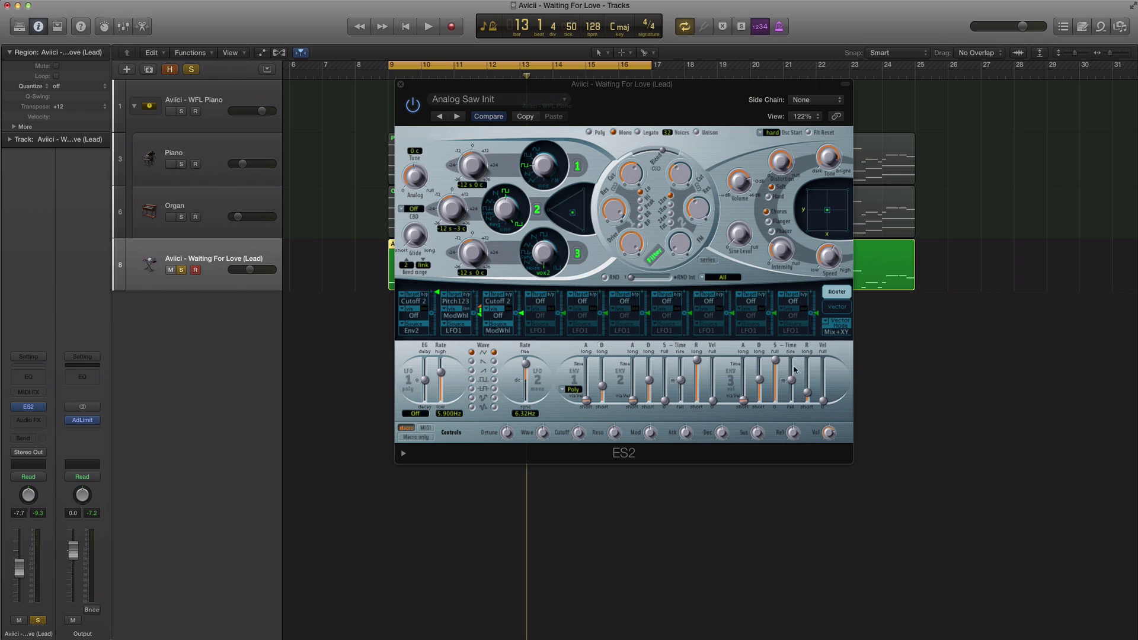
# Change the first modulation routing's target to Cut 1+2 and set its amount to 0.20 while the lead plays
pyautogui.click(417, 304)
pyautogui.click(432, 318)
pyautogui.press('space')
pyautogui.moveTo(438, 306); pyautogui.dragTo(438, 323)
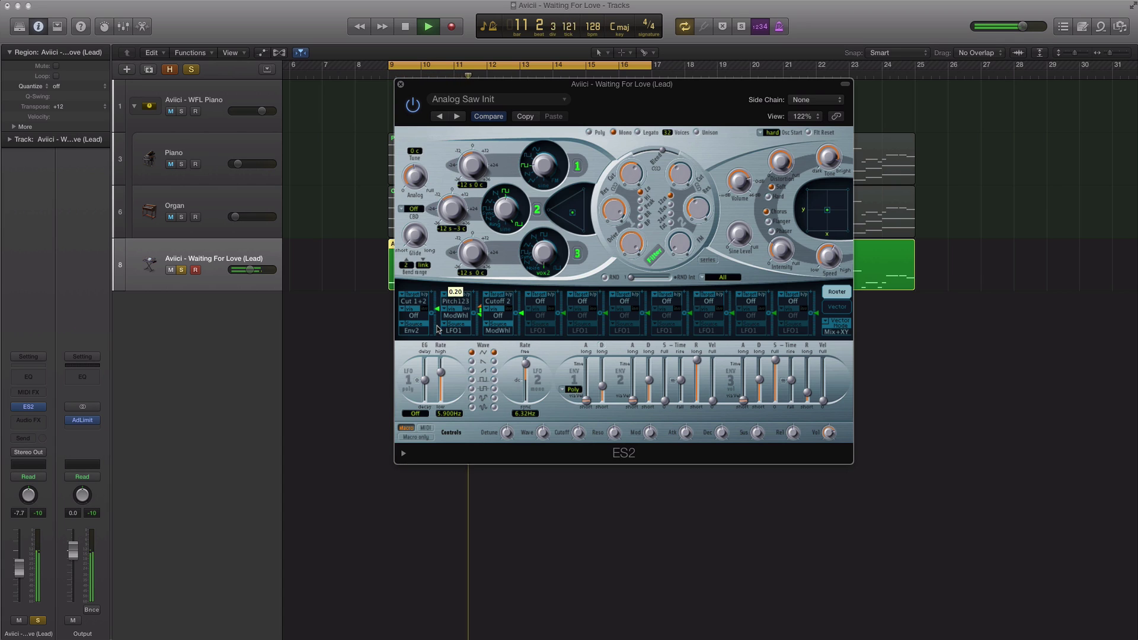
# Turn off the second modulation routing's target and set LFO 2's rate to 4.22 Hz
pyautogui.click(457, 297)
pyautogui.click(466, 289)
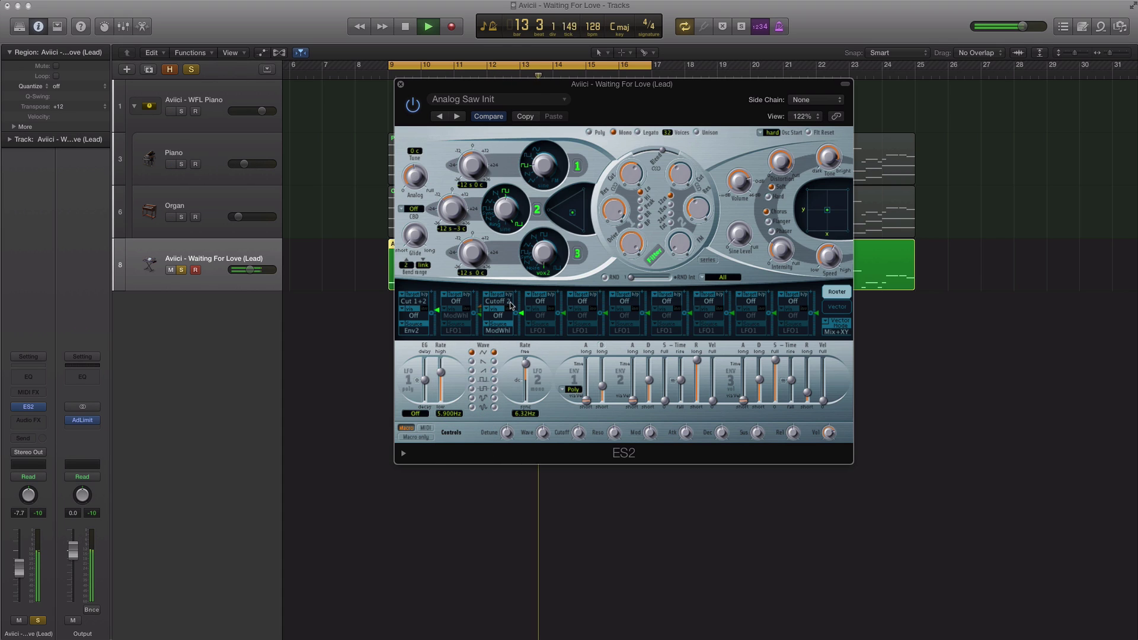
pyautogui.moveTo(525, 363); pyautogui.dragTo(527, 371)
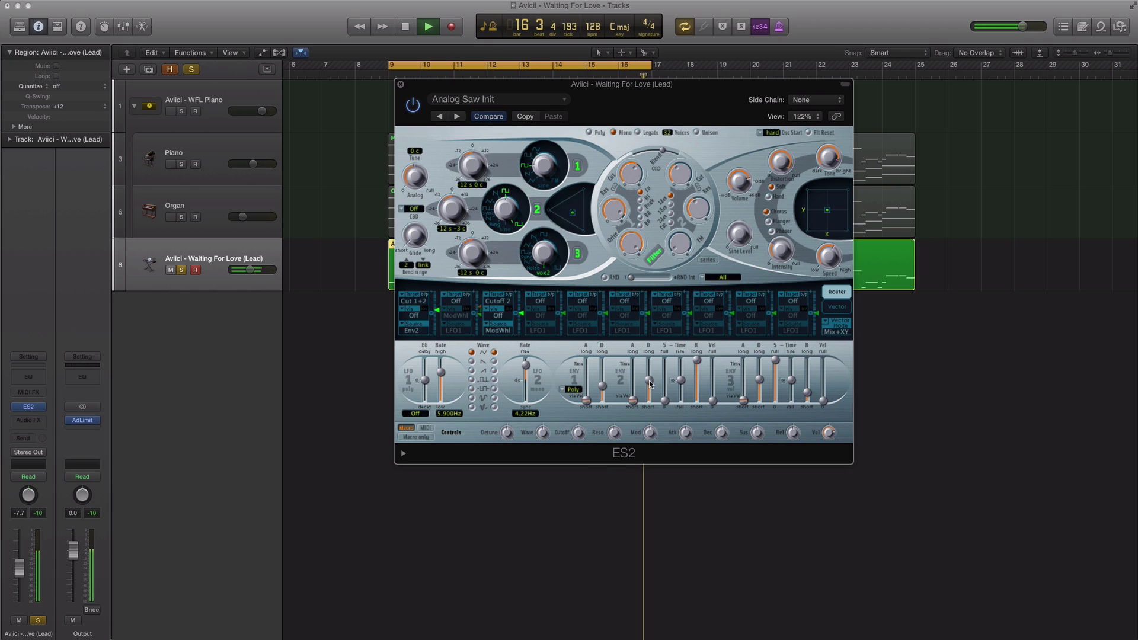
# Restart the lead from the beginning of the loop and shorten envelope 2's decay to just under 200 ms
pyautogui.press('space')
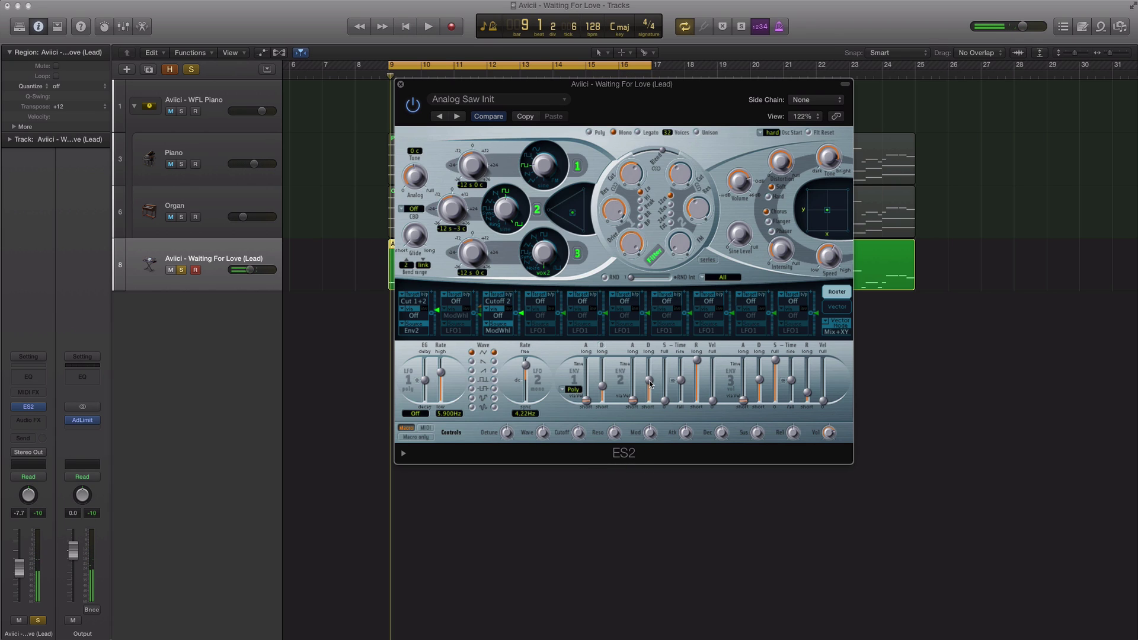
pyautogui.press('space')
pyautogui.moveTo(650, 385)
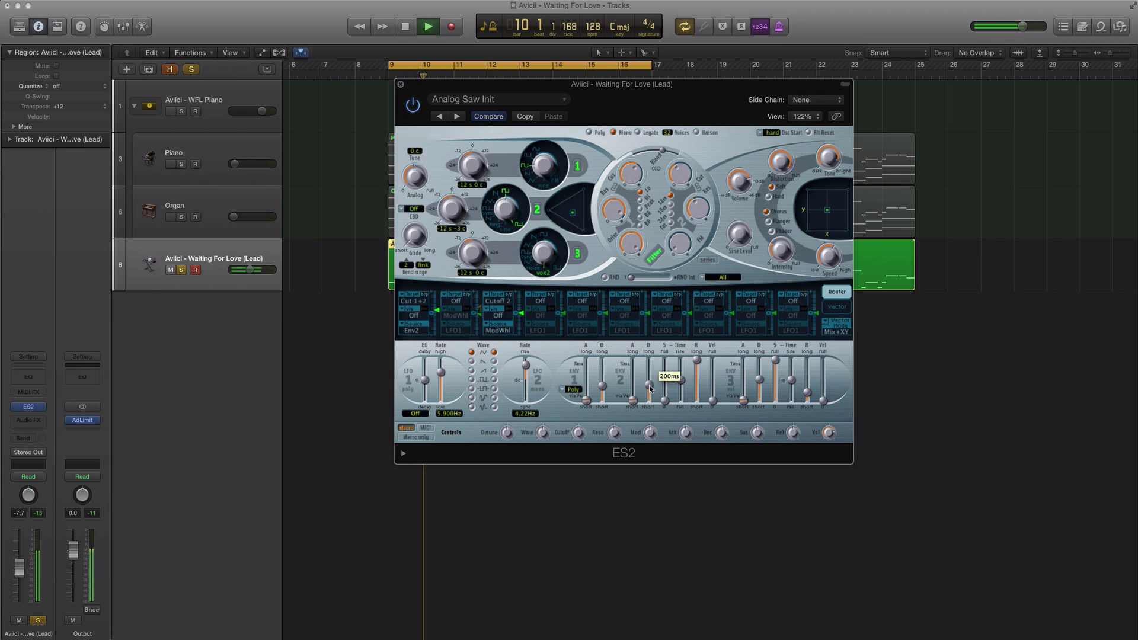
pyautogui.moveTo(650, 390); pyautogui.dragTo(650, 392)
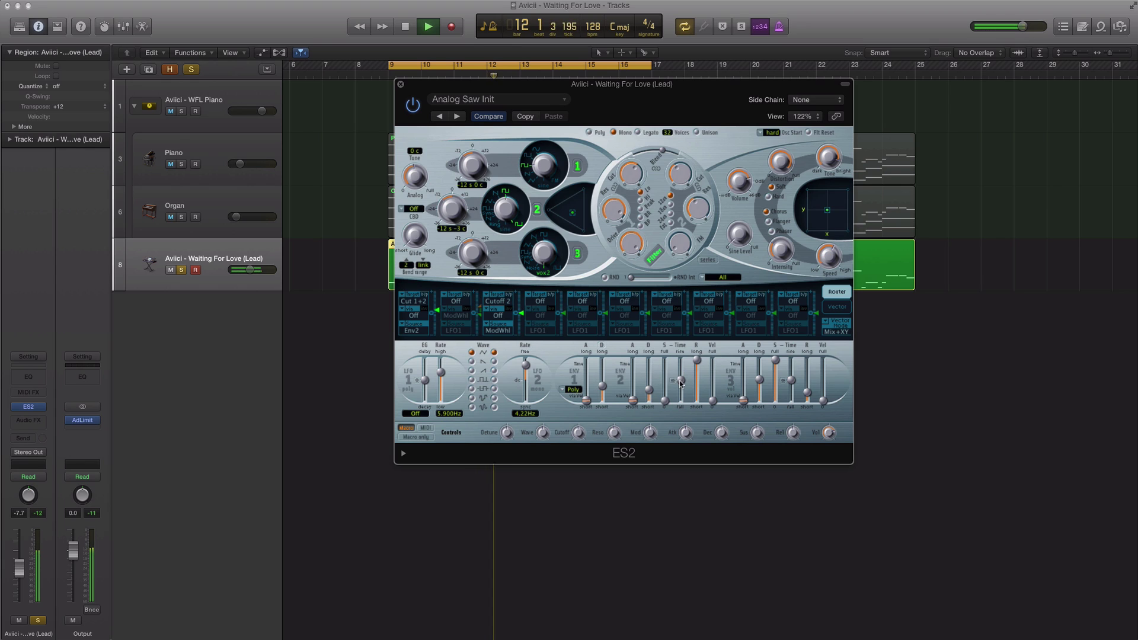
# Shorten envelope 2's release, and give envelope 3 a slightly longer attack, a sustain of 0.143 and a longer release
pyautogui.moveTo(696, 360); pyautogui.dragTo(744, 401)
pyautogui.moveTo(775, 359); pyautogui.dragTo(761, 389)
pyautogui.click(761, 396)
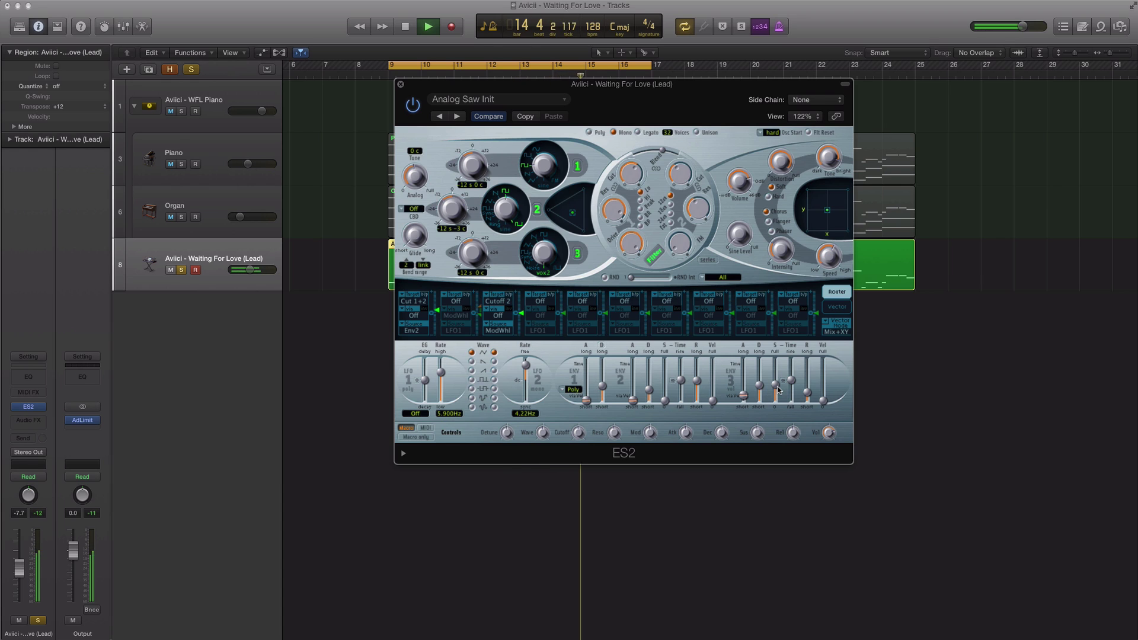
pyautogui.moveTo(806, 394); pyautogui.dragTo(806, 386)
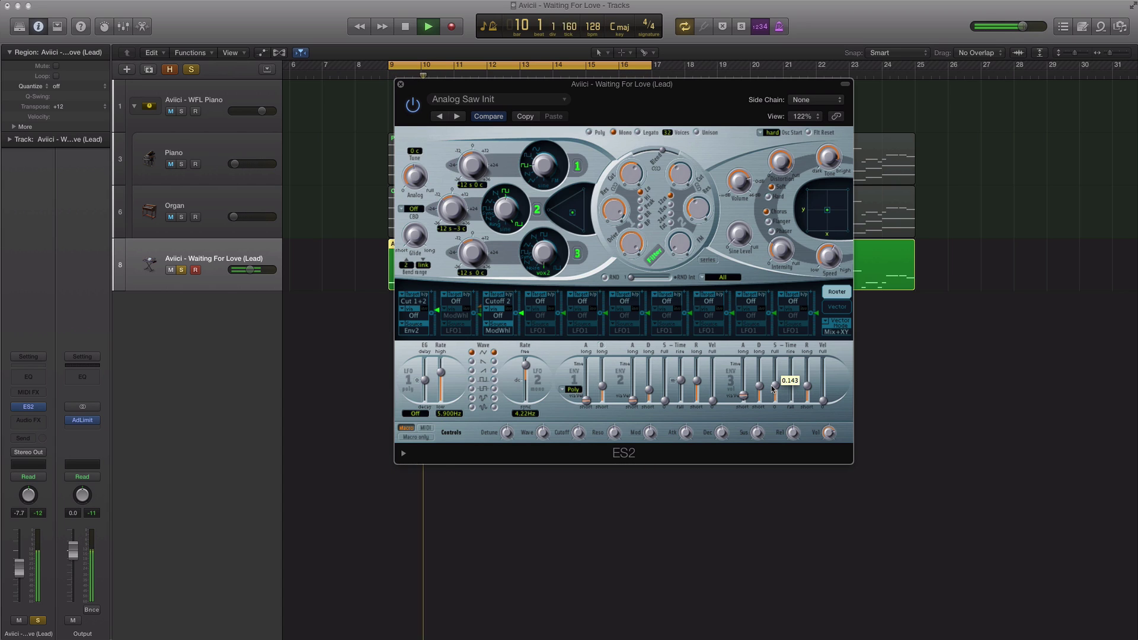
pyautogui.press('space')
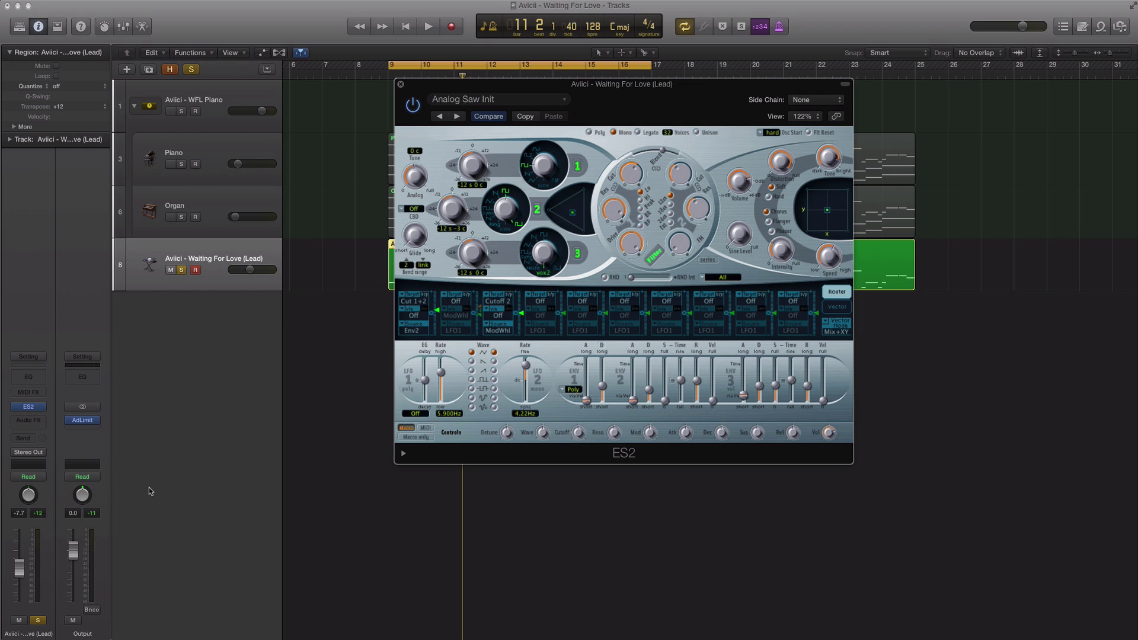
pyautogui.click(400, 85)
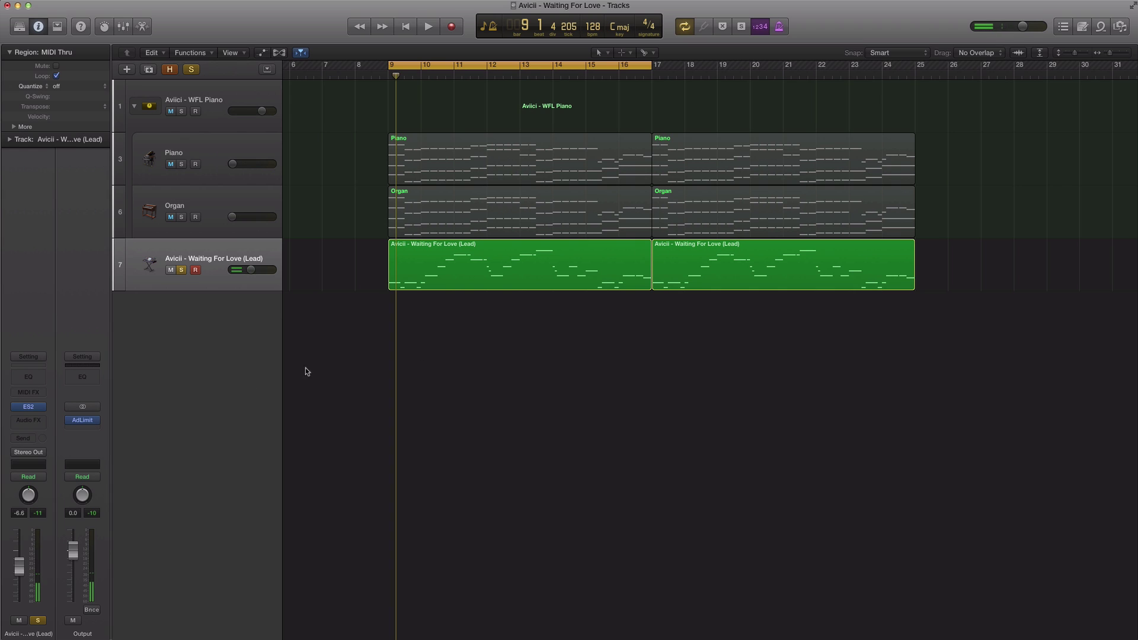
# Insert a Compressor on the lead track with its Factory Default settings and check it during playback
pyautogui.click(28, 420)
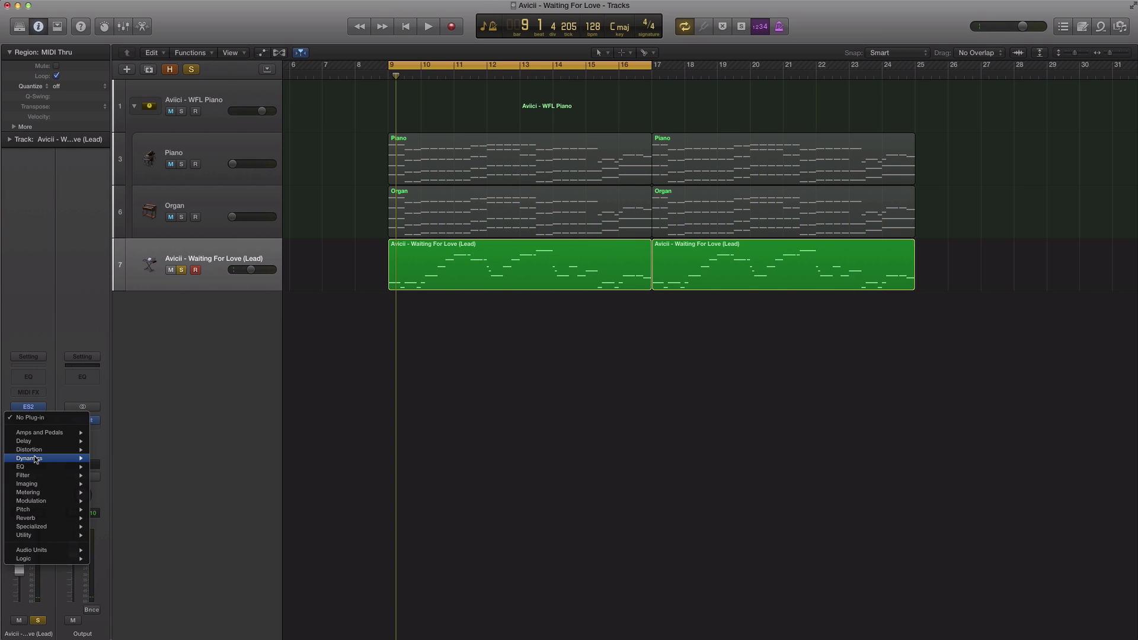
pyautogui.moveTo(35, 458)
pyautogui.click(180, 468)
pyautogui.moveTo(247, 54); pyautogui.dragTo(615, 154)
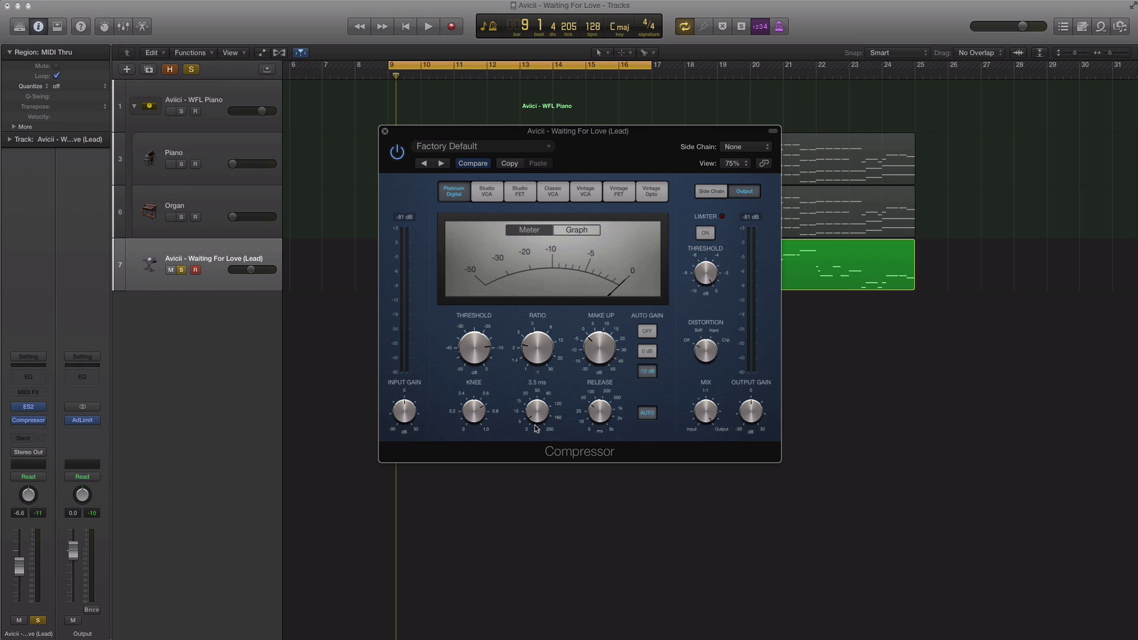
pyautogui.press('space')
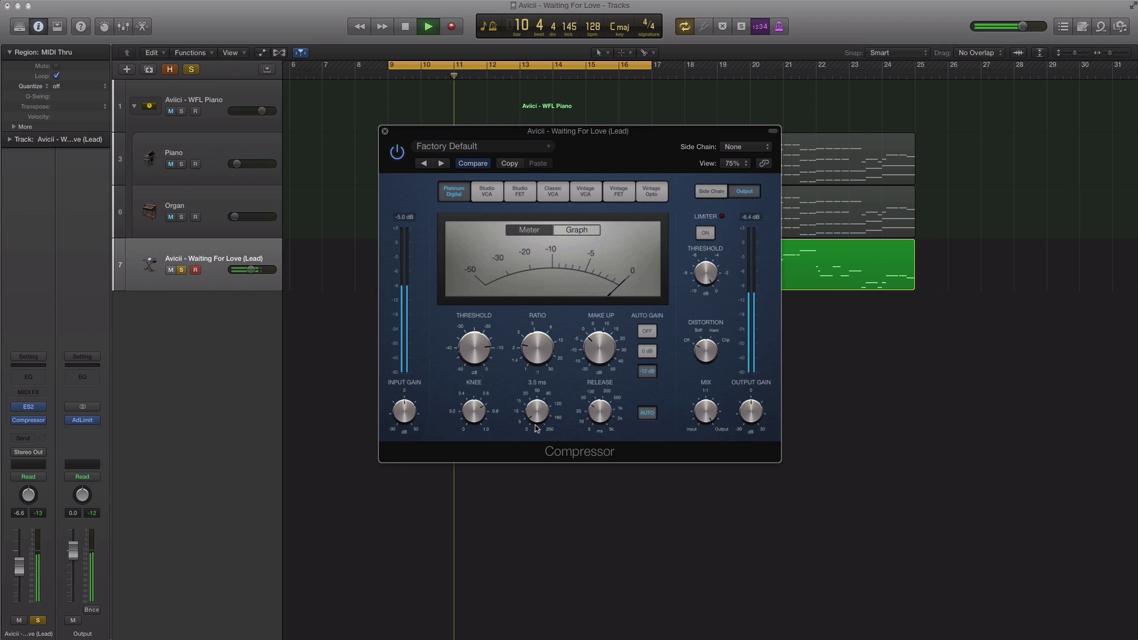
pyautogui.press('super+w')
pyautogui.press('space')
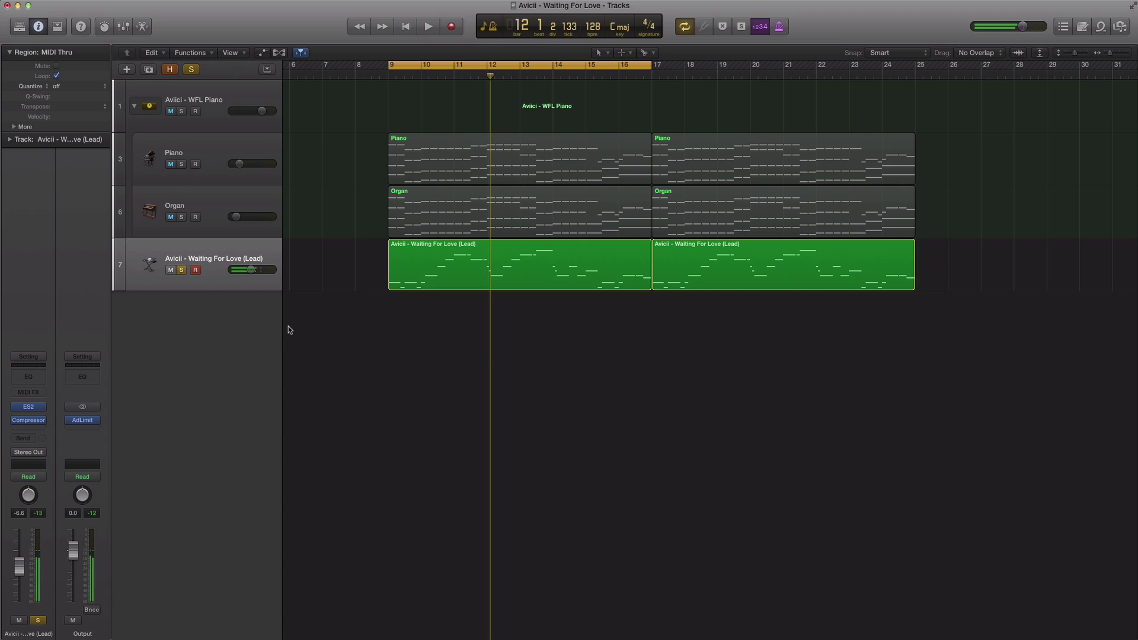
# Insert a stereo Adaptive Limiter after the Compressor on the lead track
pyautogui.click(35, 429)
pyautogui.moveTo(54, 468)
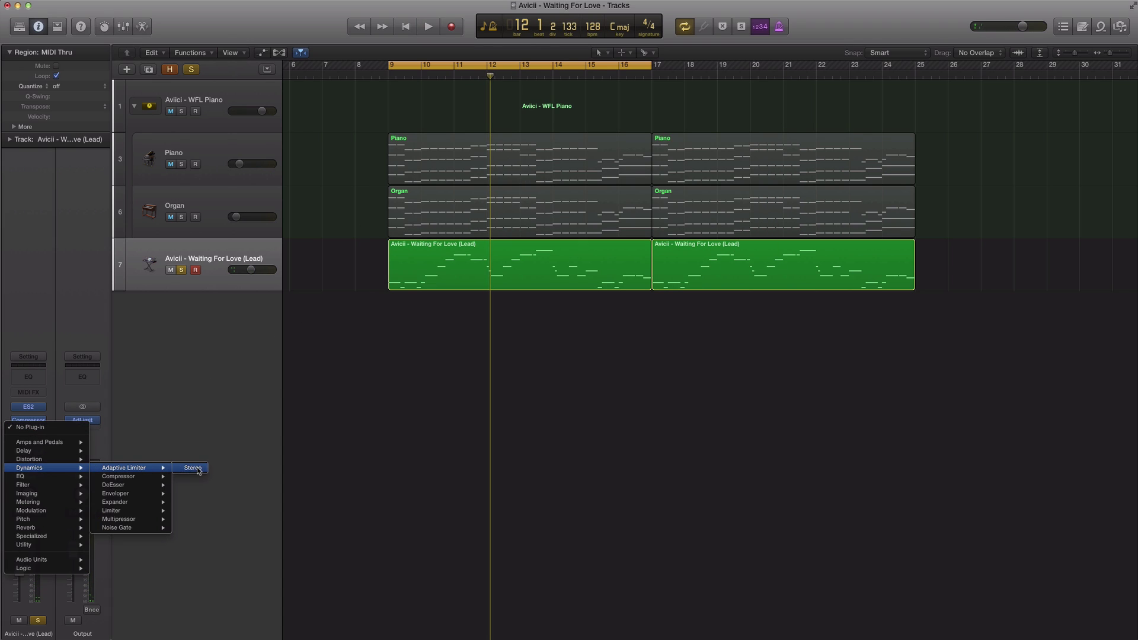
pyautogui.click(198, 470)
pyautogui.moveTo(180, 41); pyautogui.dragTo(625, 165)
# With the lead playing, set the Adaptive Limiter's Gain to 10.7 dB and its Out Ceiling to -0.1 dB
pyautogui.press('space')
pyautogui.moveTo(568, 313)
pyautogui.mouseDown()
pyautogui.moveTo(567, 302)
pyautogui.moveTo(565, 313)
pyautogui.mouseUp()
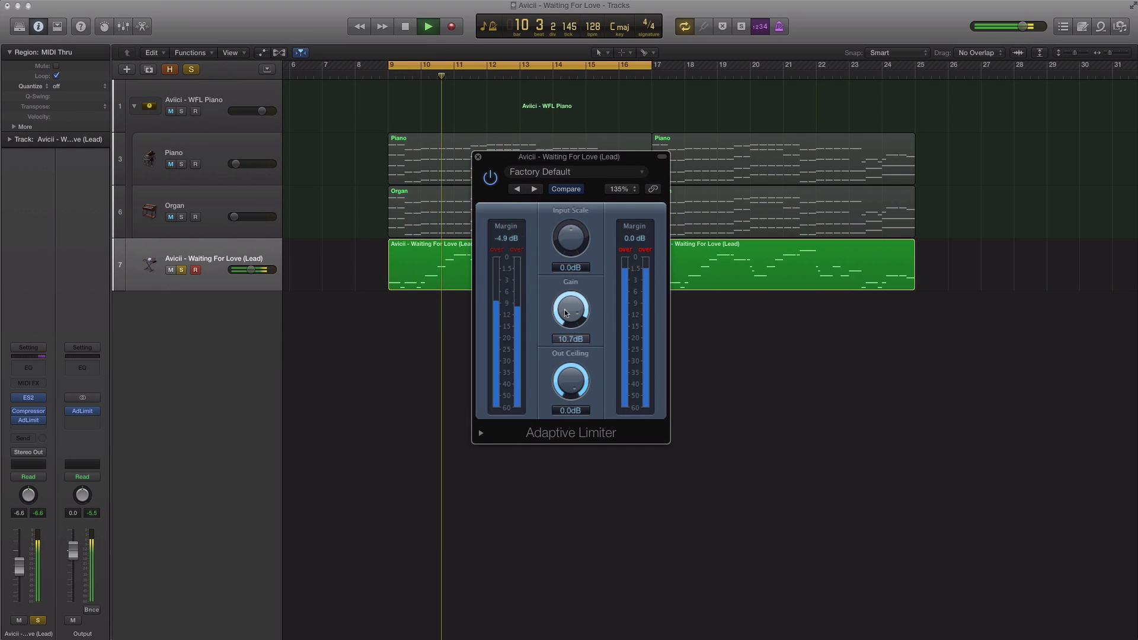
pyautogui.moveTo(571, 388); pyautogui.dragTo(572, 391)
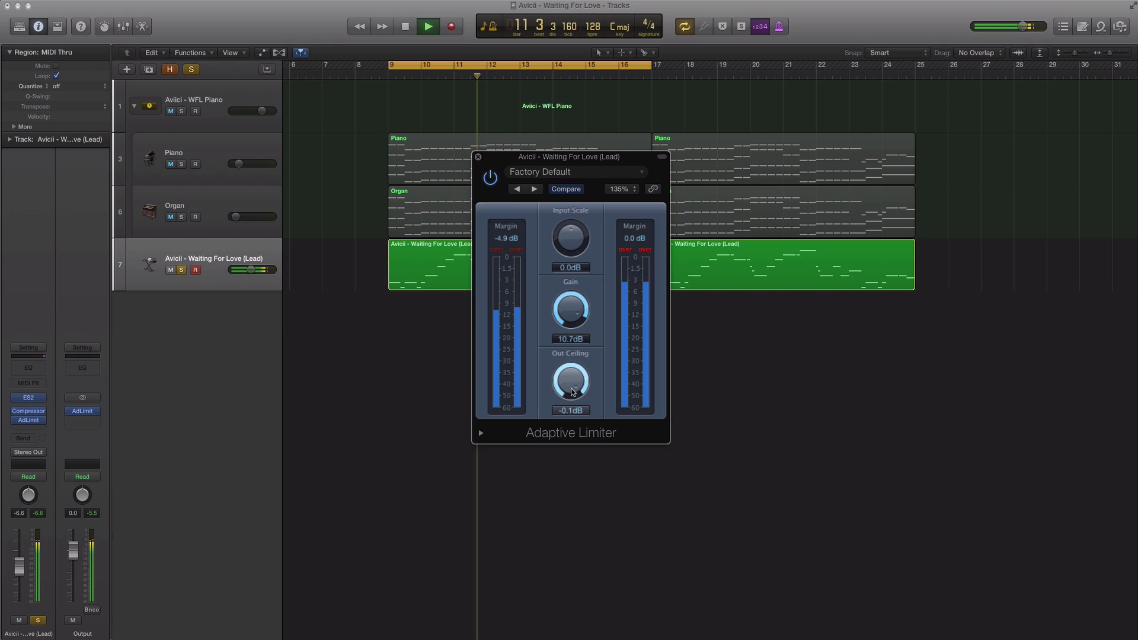
pyautogui.click(478, 157)
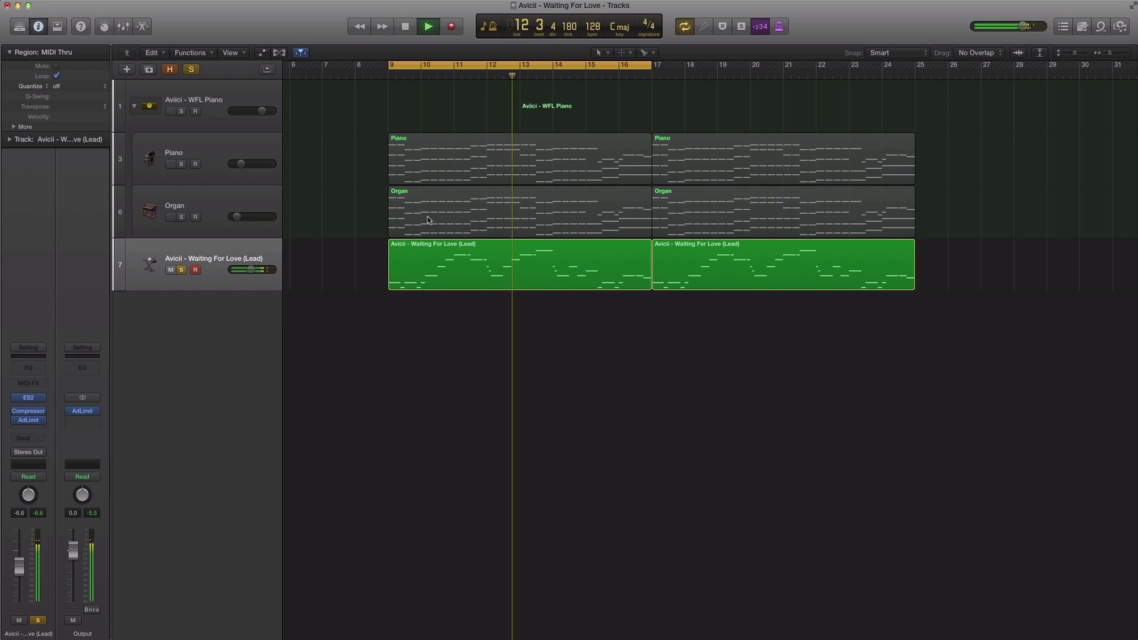
pyautogui.press('space')
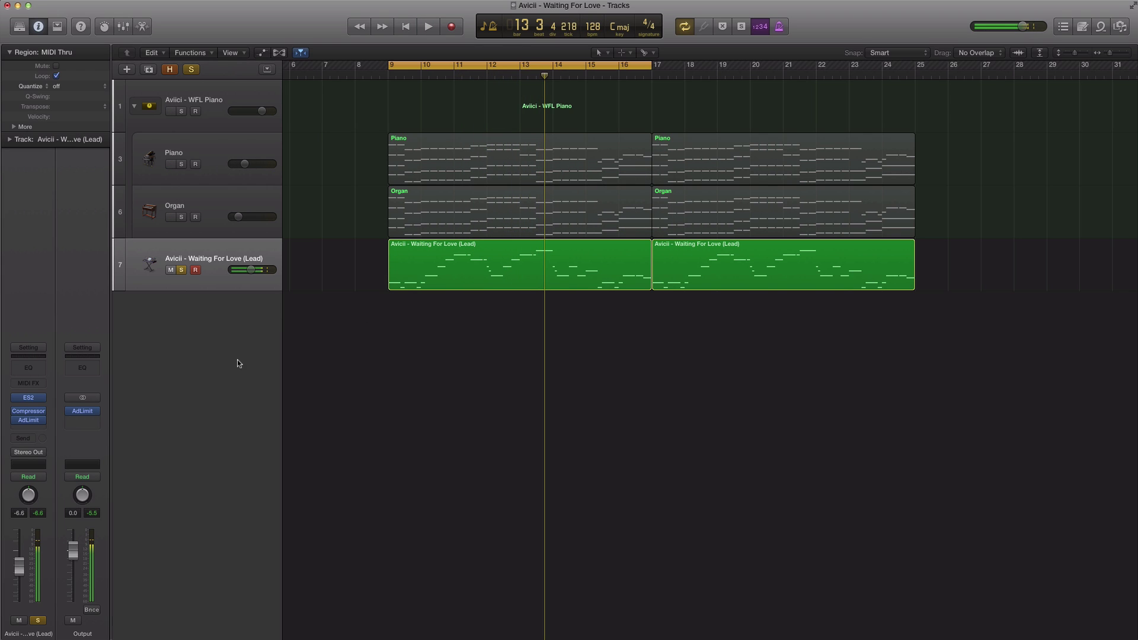
# Insert a stereo Tape Delay after the Adaptive Limiter on the lead track
pyautogui.click(37, 427)
pyautogui.moveTo(39, 468)
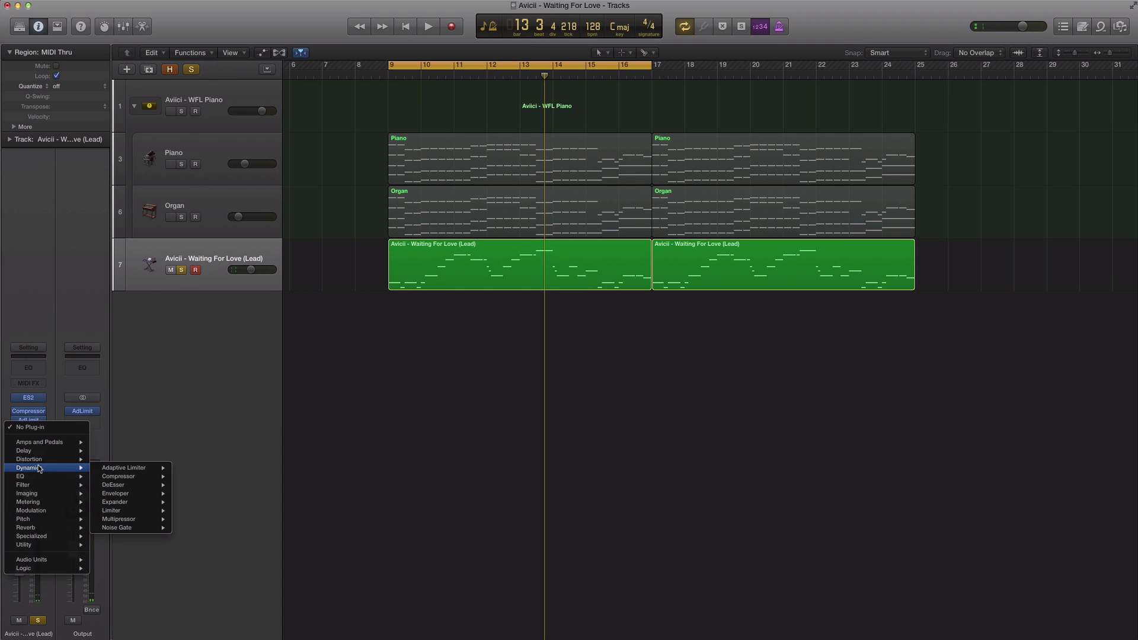
pyautogui.moveTo(80, 451)
pyautogui.moveTo(122, 495)
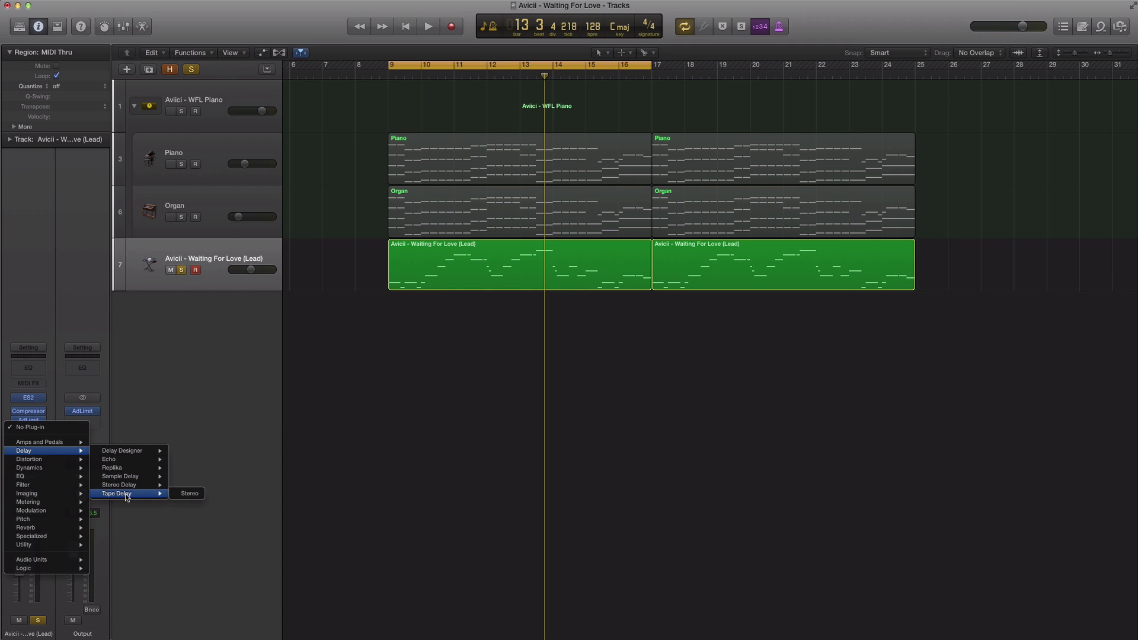
pyautogui.click(185, 494)
pyautogui.moveTo(262, 61); pyautogui.dragTo(576, 199)
# With the lead playing, set the Tape Delay to eighth notes with 22% Feedback and a Wet level of 20%
pyautogui.press('space')
pyautogui.click(478, 299)
pyautogui.moveTo(364, 297); pyautogui.dragTo(368, 304)
pyautogui.moveTo(745, 317); pyautogui.dragTo(746, 329)
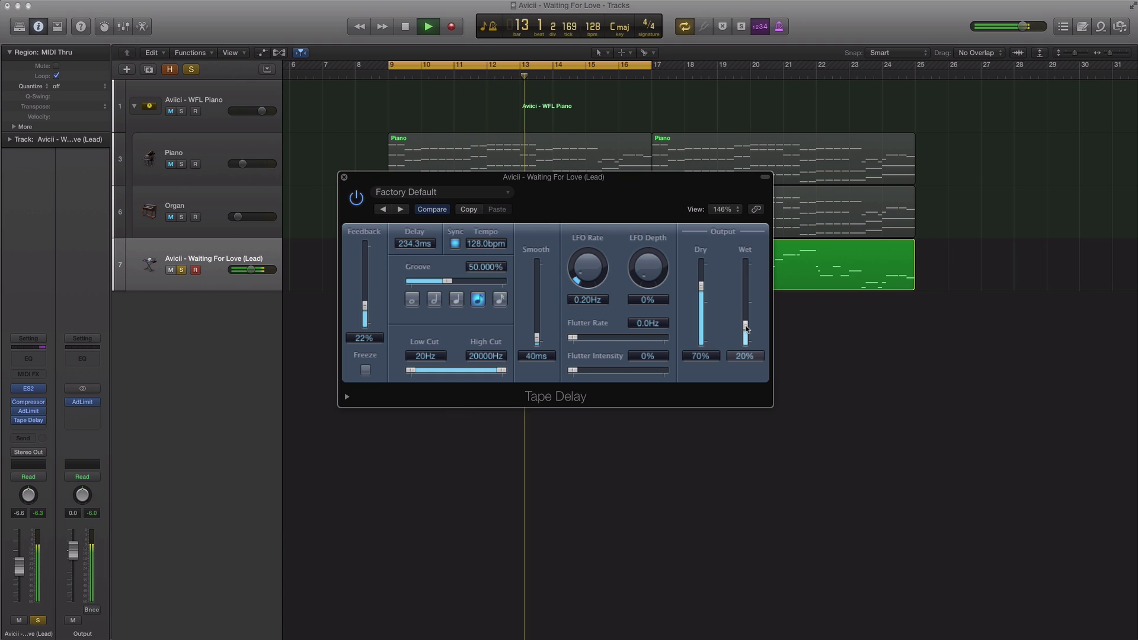
pyautogui.click(345, 176)
pyautogui.press('space')
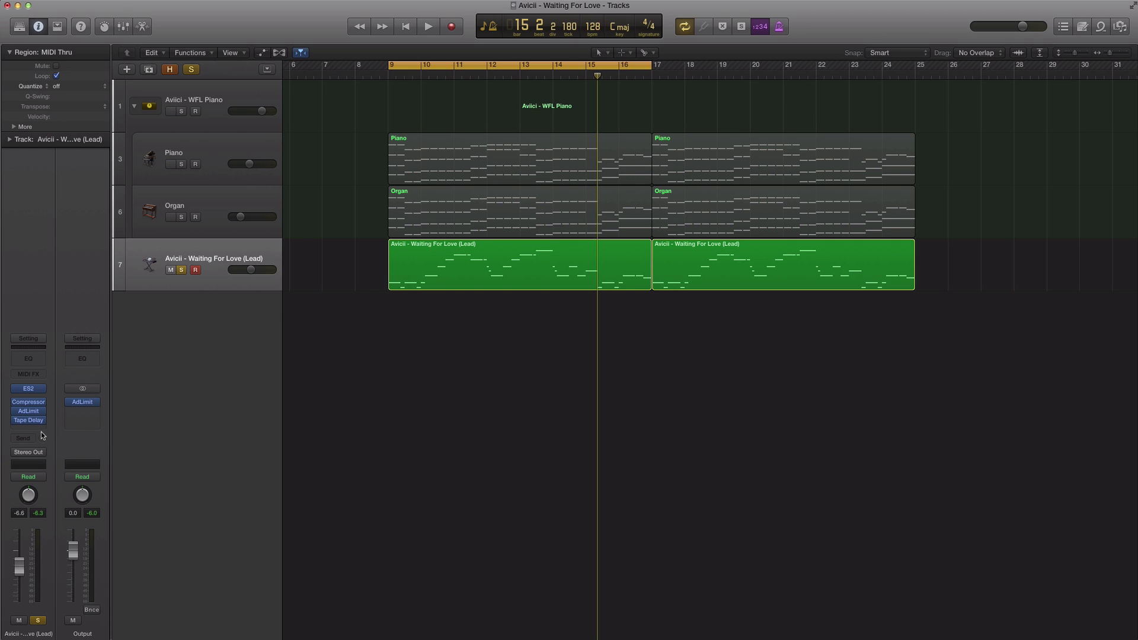
# Send the lead track to Bus 5 at about -10.8 dB and solo the bus's Reverb aux during playback
pyautogui.click(191, 255)
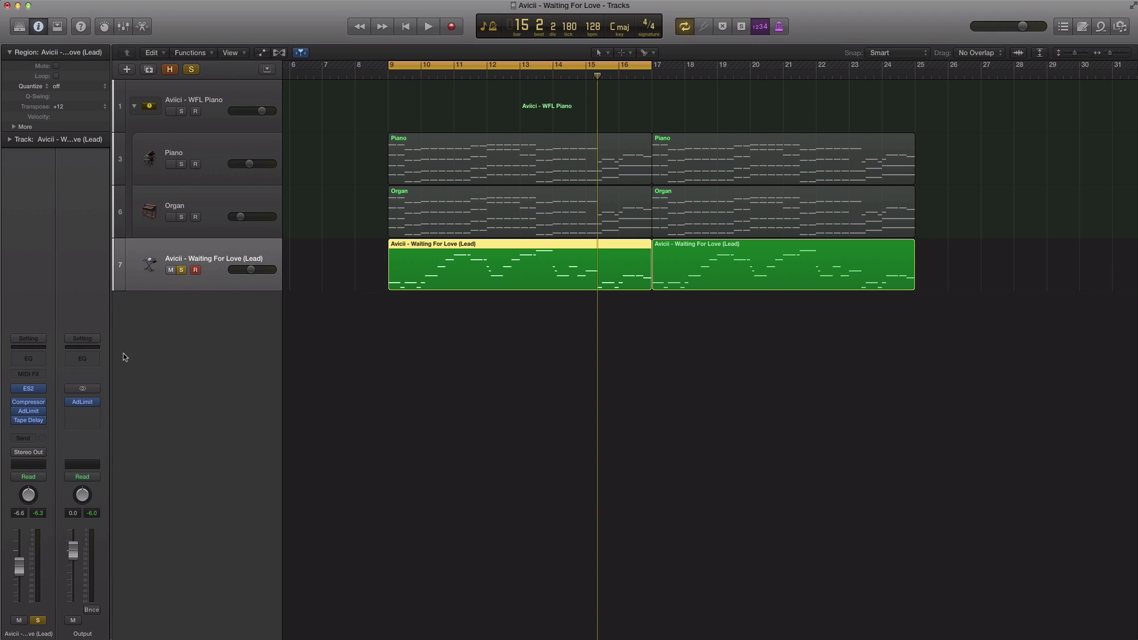
pyautogui.click(31, 439)
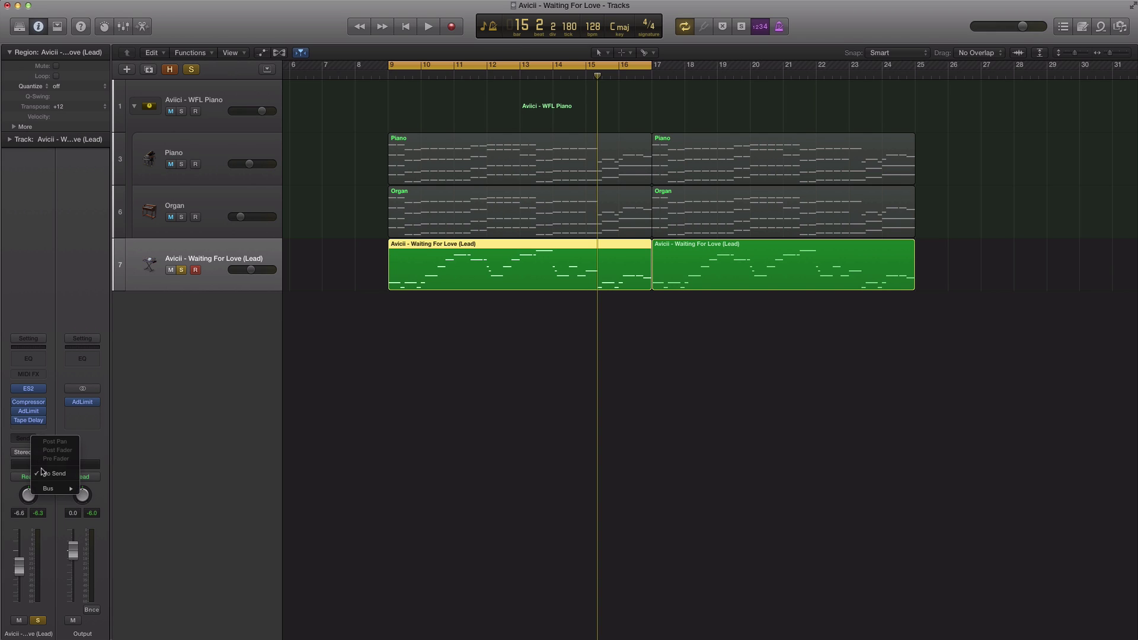
pyautogui.press('Escape')
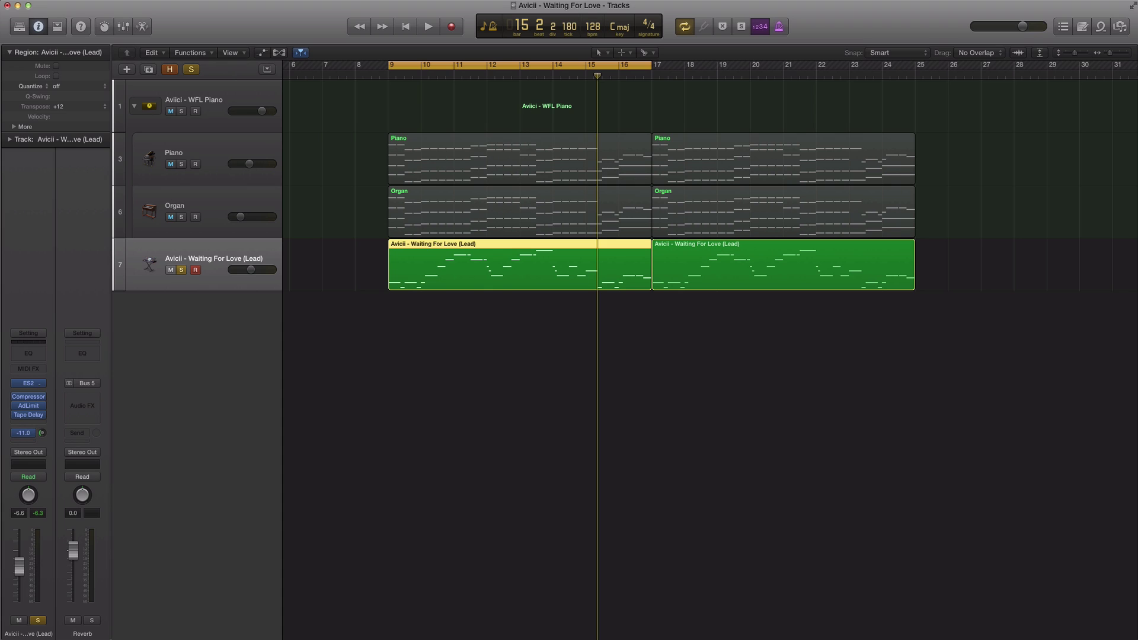
pyautogui.press('space')
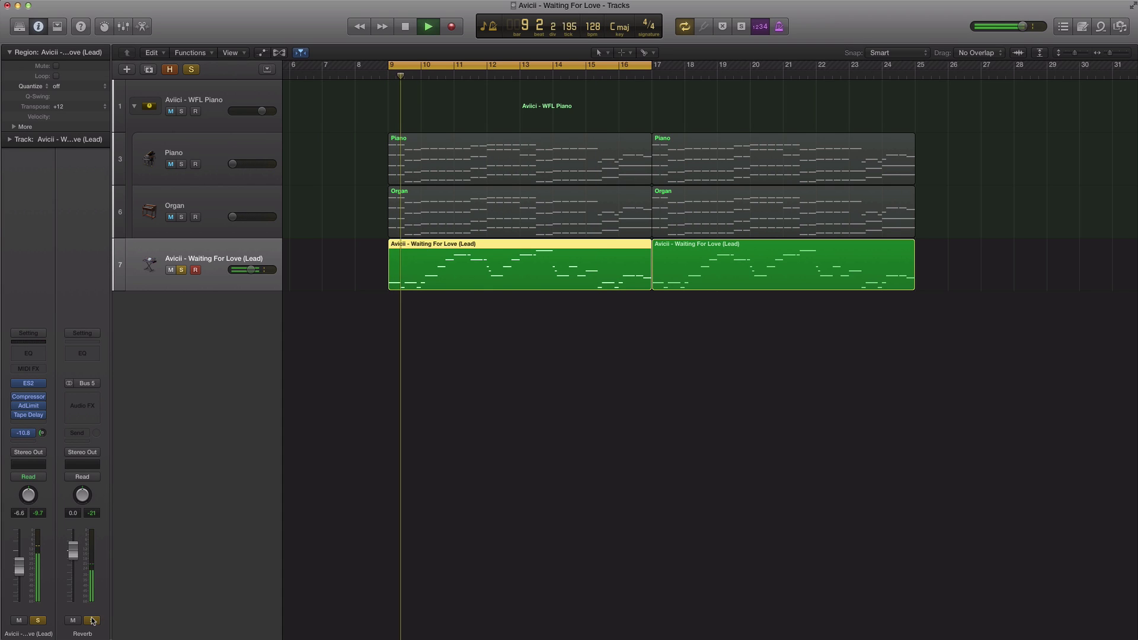
pyautogui.press('space')
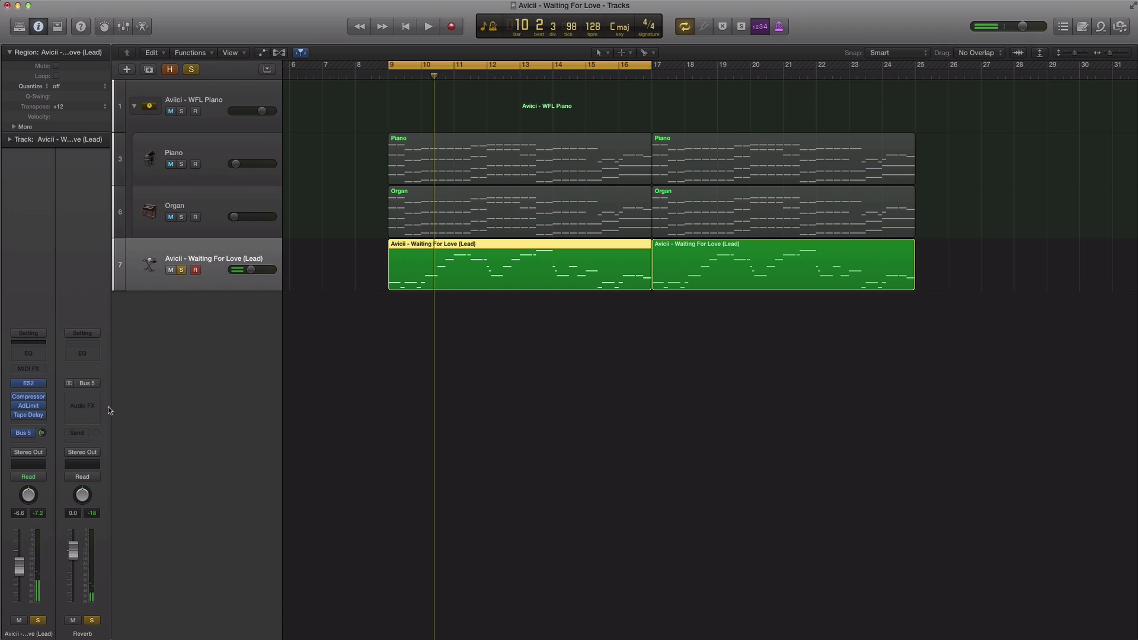
# Insert PlatinumVerb on the Reverb aux and lower the aux volume to -4.8 dB while the lead plays
pyautogui.click(94, 397)
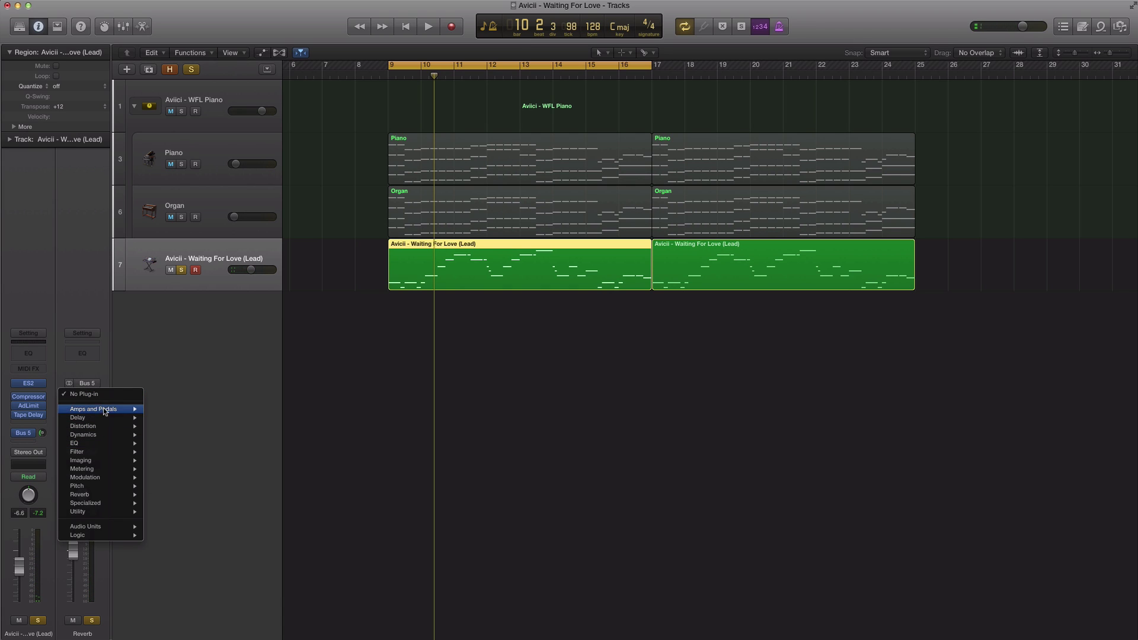
pyautogui.moveTo(100, 478)
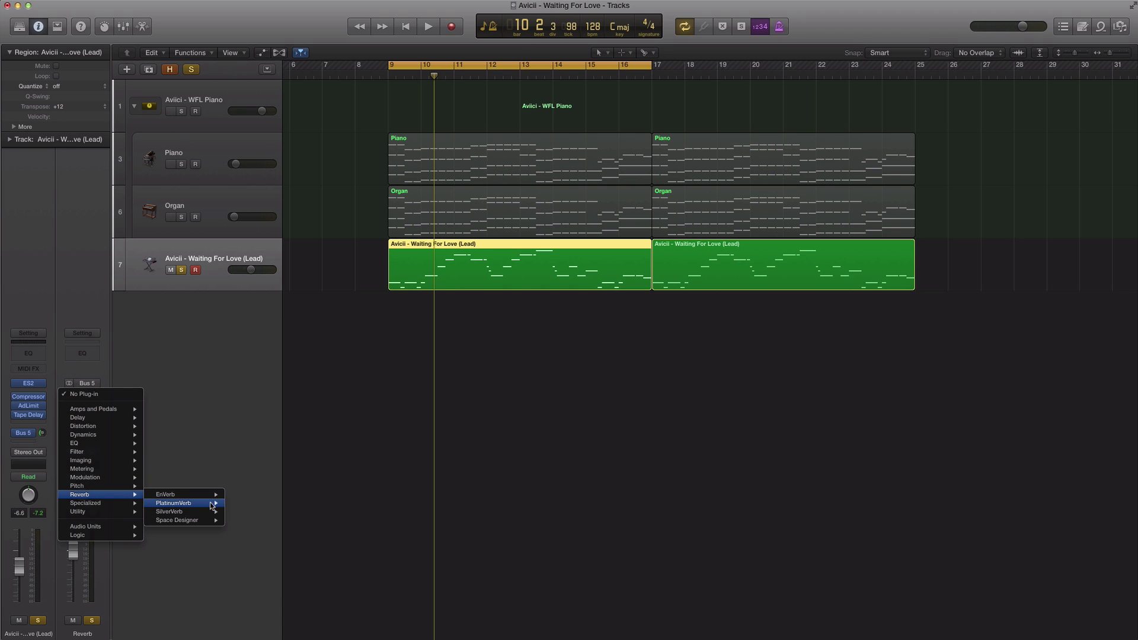
pyautogui.click(235, 506)
pyautogui.press('space')
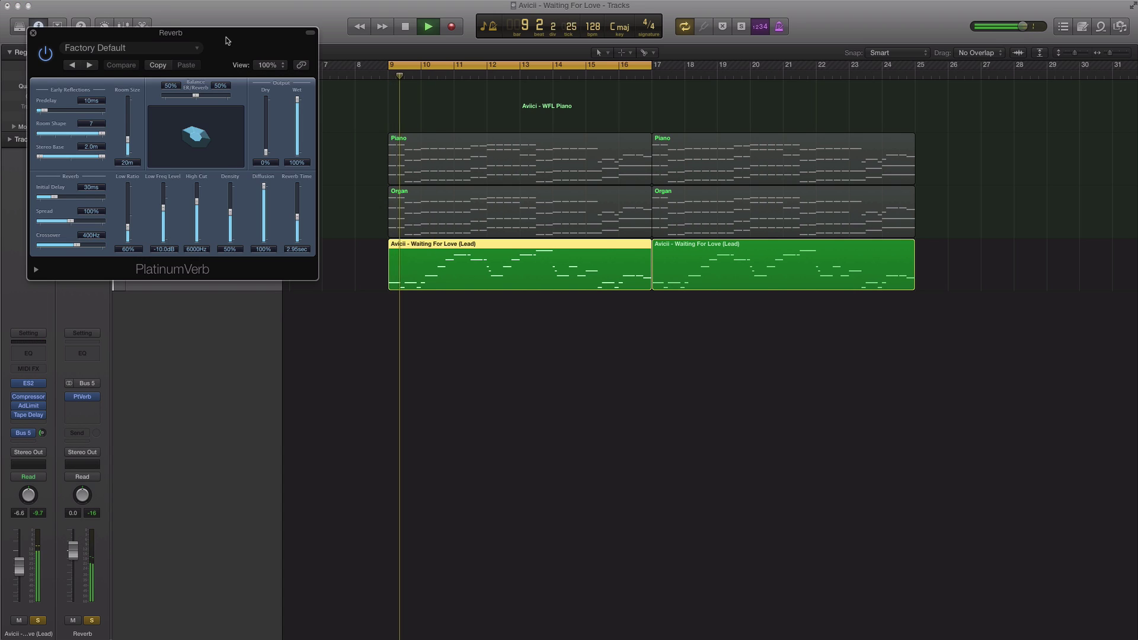
pyautogui.moveTo(228, 39); pyautogui.dragTo(515, 215)
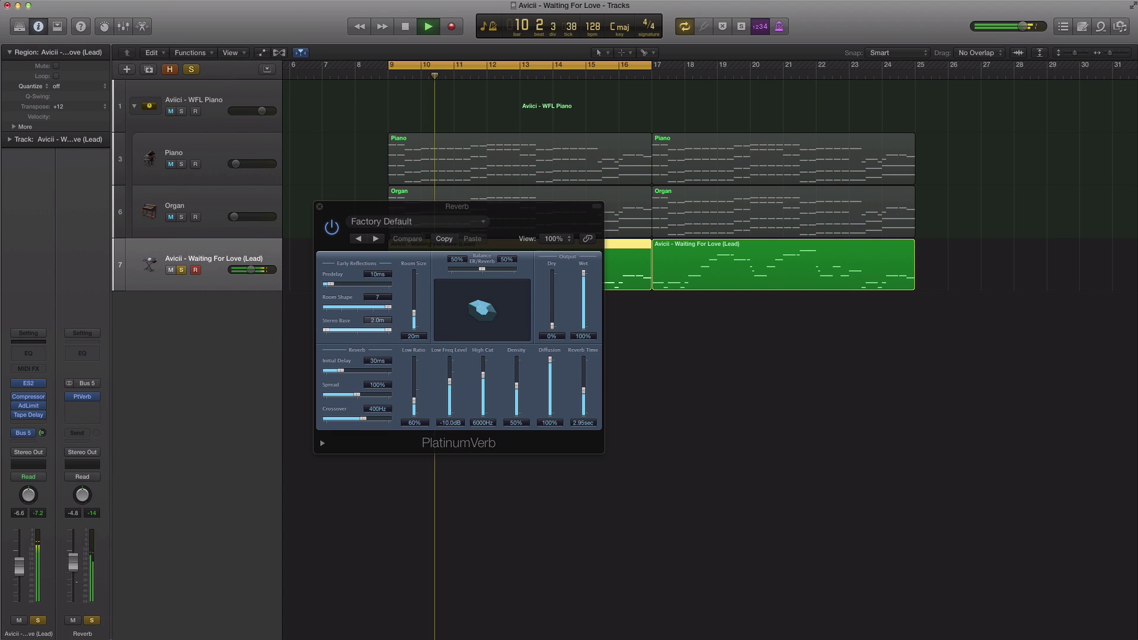
# Set PlatinumVerb's Density to 60%, Reverb Time to 3.30 s and Room Size to 30 m, with the Reverb aux volume at -7.7 dB
pyautogui.moveTo(73, 566); pyautogui.dragTo(73, 569)
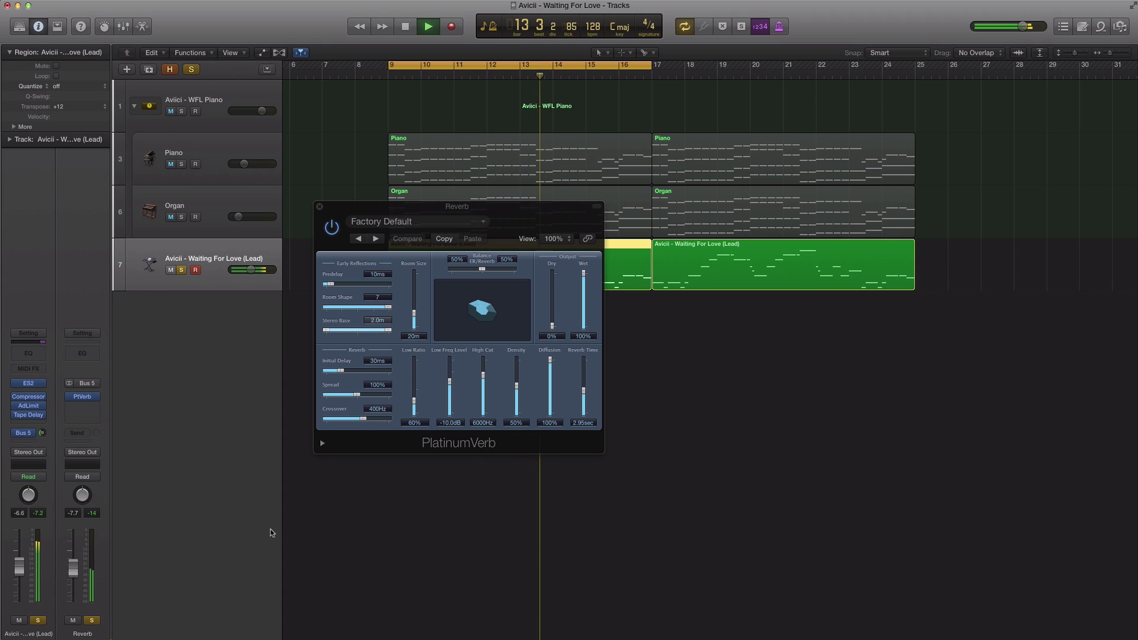
pyautogui.moveTo(516, 386); pyautogui.dragTo(517, 381)
pyautogui.moveTo(583, 394); pyautogui.dragTo(584, 389)
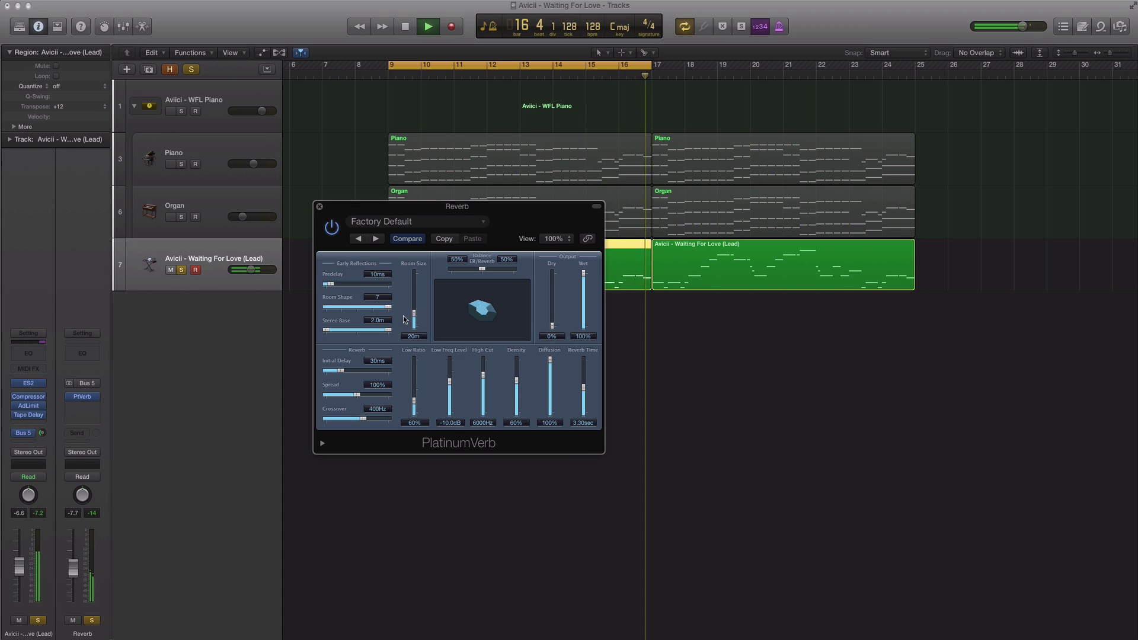
pyautogui.moveTo(415, 315); pyautogui.dragTo(415, 307)
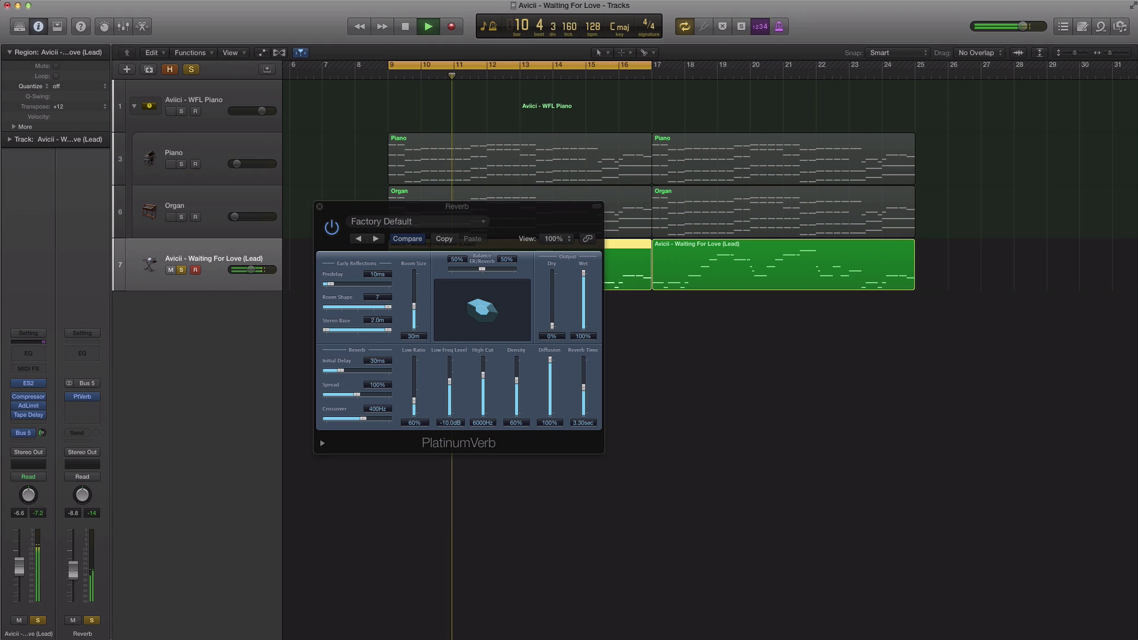
pyautogui.moveTo(72, 571); pyautogui.dragTo(73, 568)
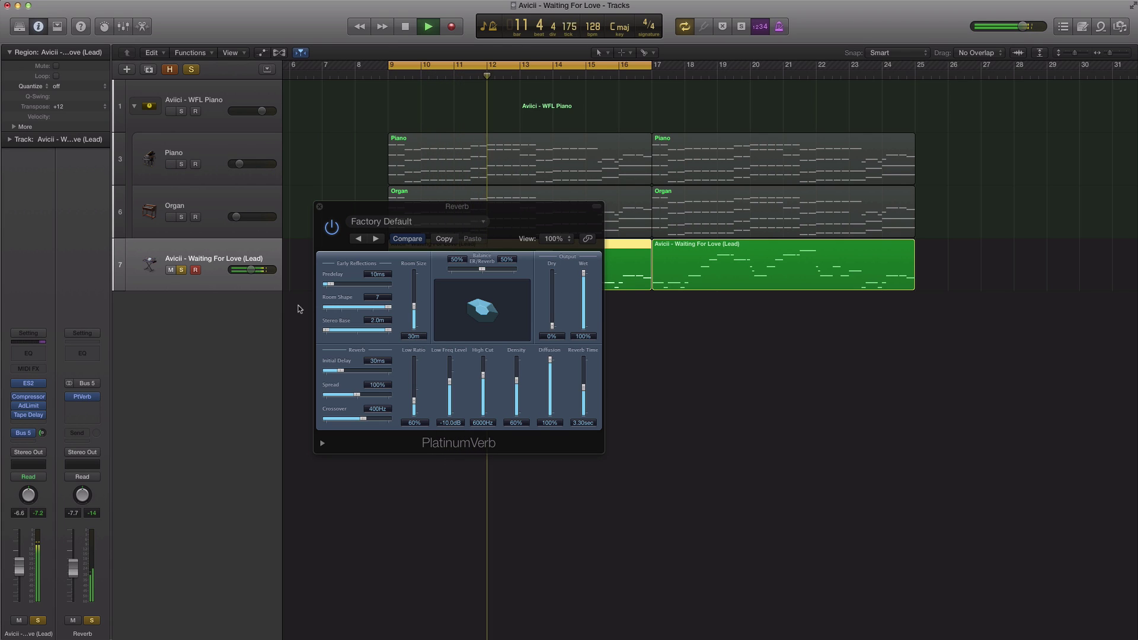
pyautogui.click(319, 207)
pyautogui.press('space')
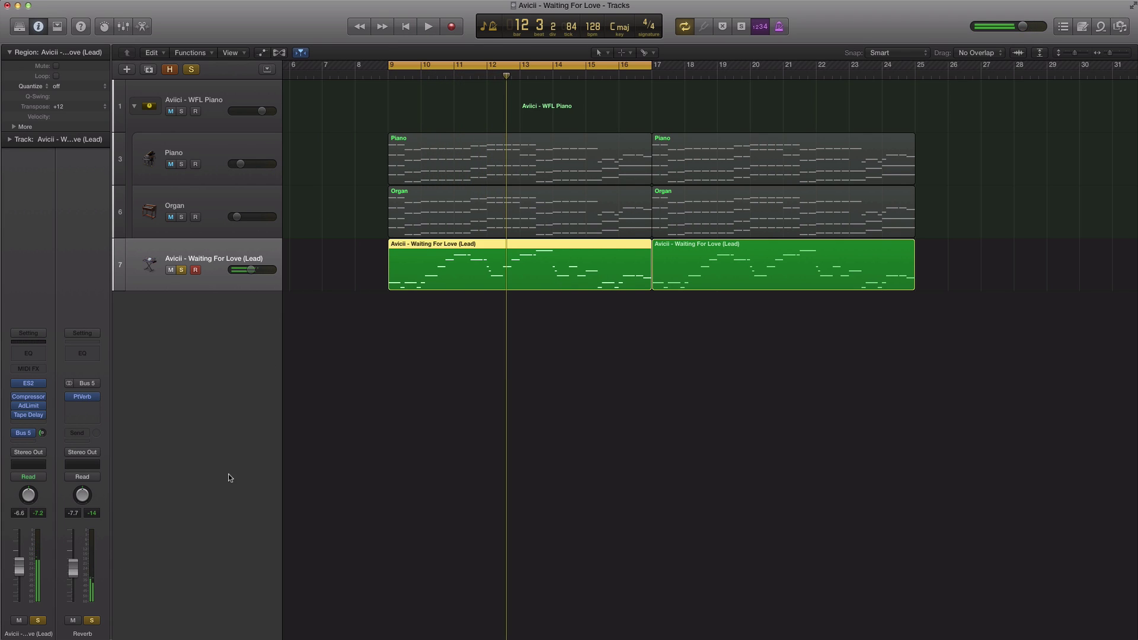
# Insert a Channel EQ after PlatinumVerb on the Reverb aux, with a low cut at 360 Hz and a high cut at 14200 Hz
pyautogui.click(93, 353)
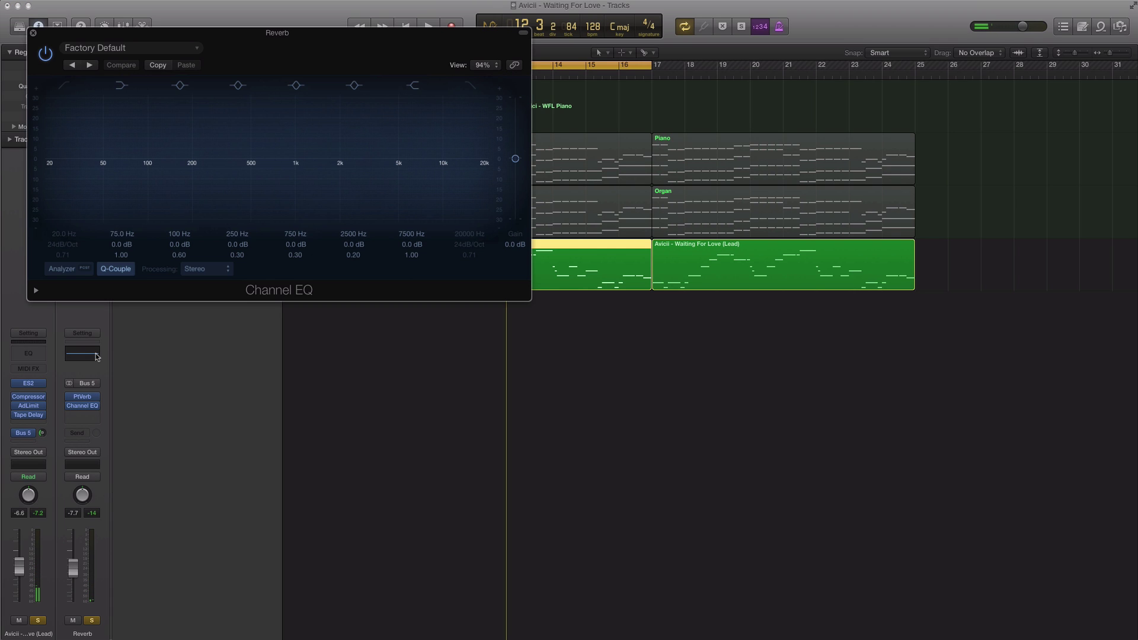
pyautogui.moveTo(271, 46); pyautogui.dragTo(546, 186)
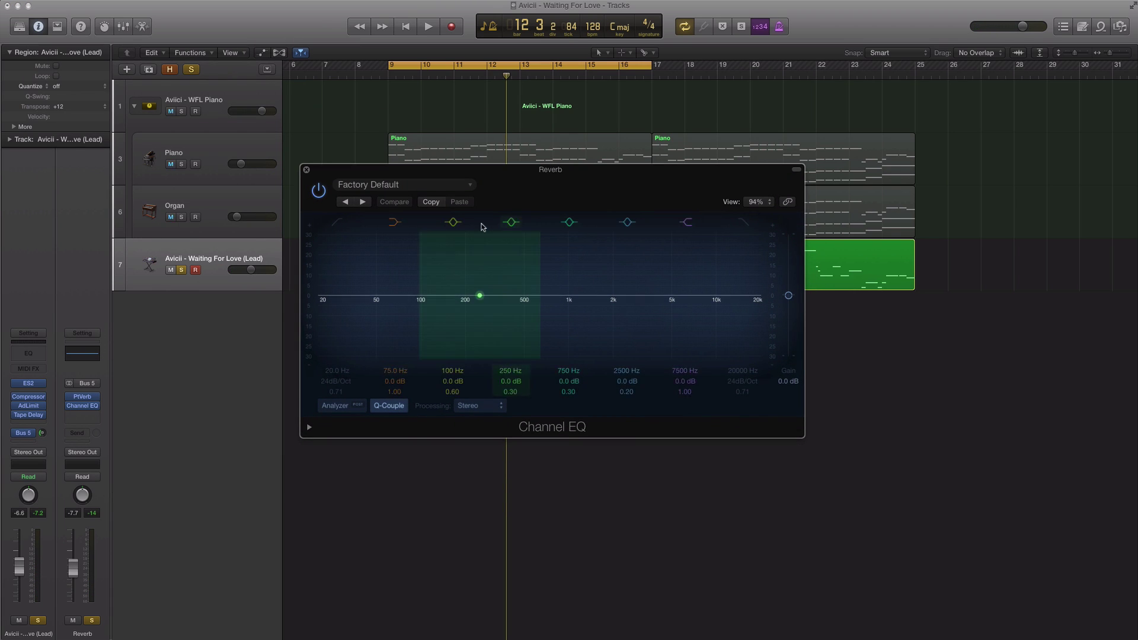
pyautogui.click(335, 224)
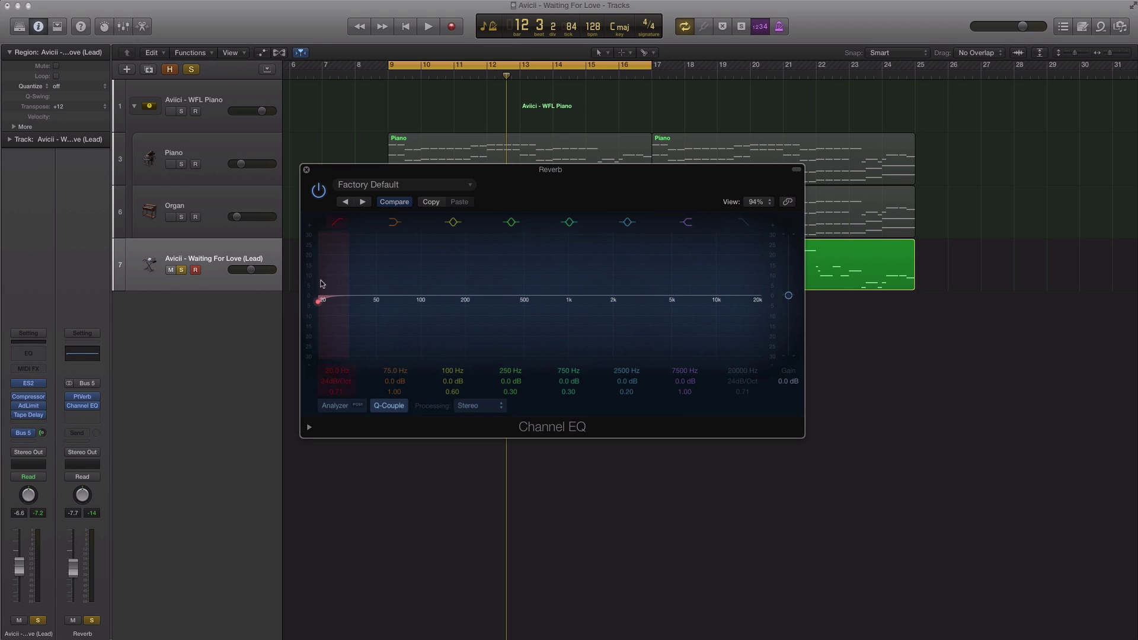
pyautogui.moveTo(319, 303); pyautogui.dragTo(513, 310)
pyautogui.moveTo(514, 311); pyautogui.dragTo(520, 312)
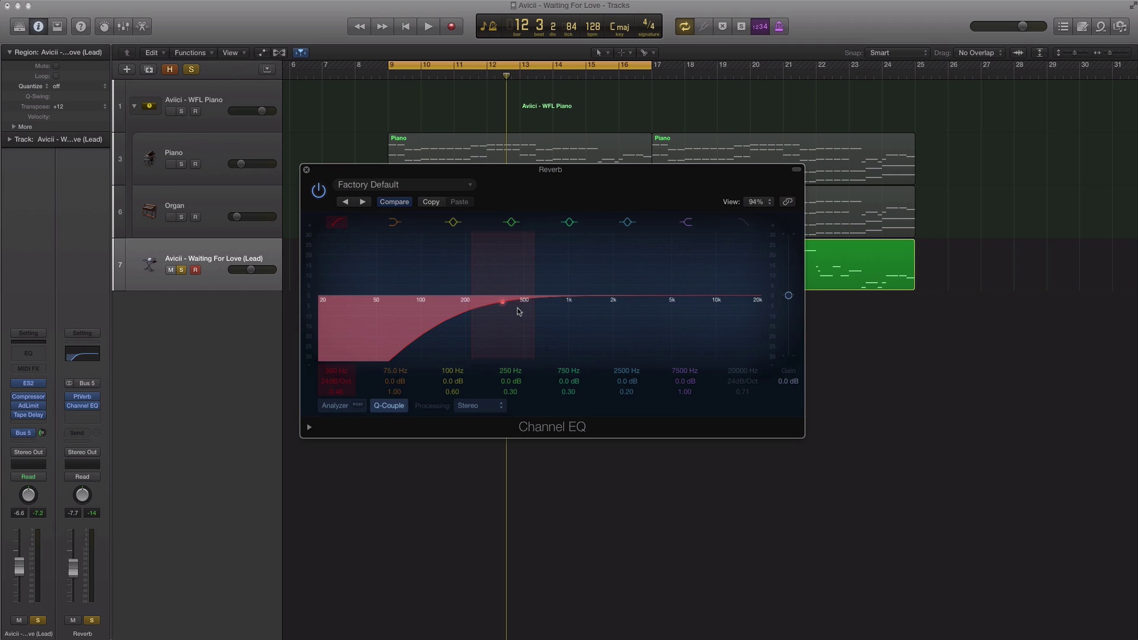
pyautogui.click(742, 221)
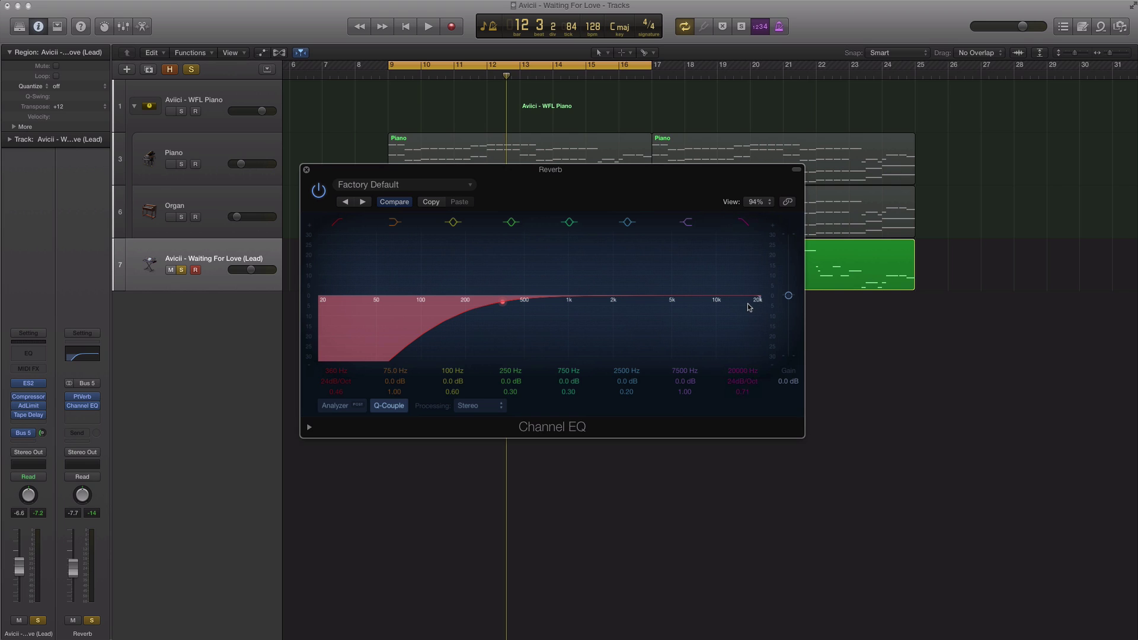
pyautogui.moveTo(757, 298); pyautogui.dragTo(738, 305)
# Compare the reverb with its Channel EQ bypassed during playback and set the Reverb aux volume to -7.9 dB
pyautogui.press('space')
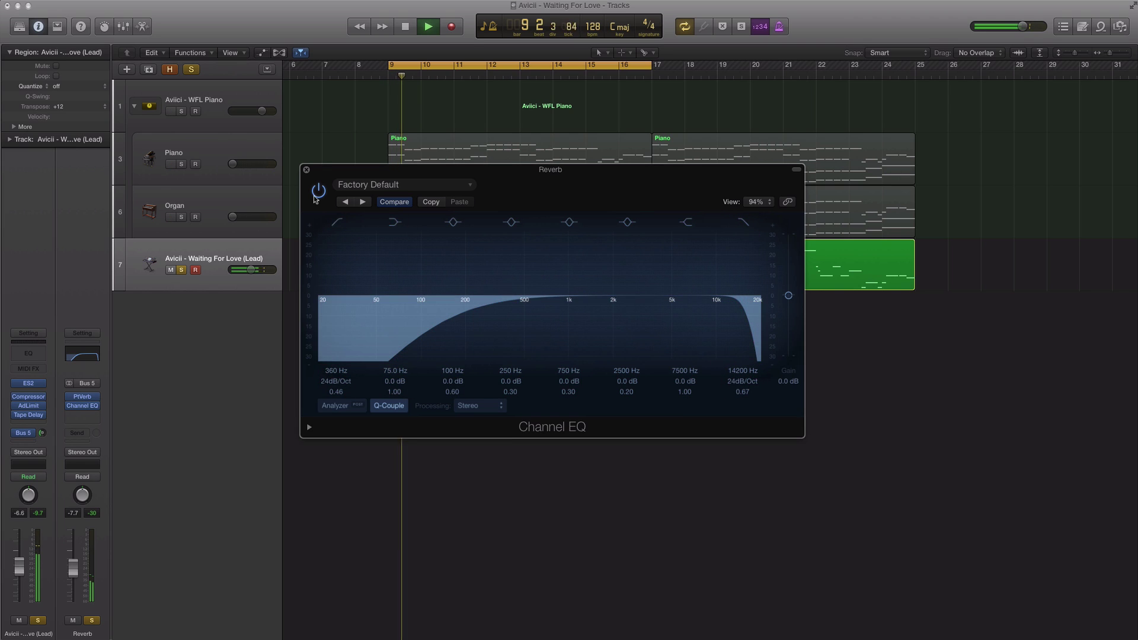
pyautogui.click(316, 193)
pyautogui.click(318, 190)
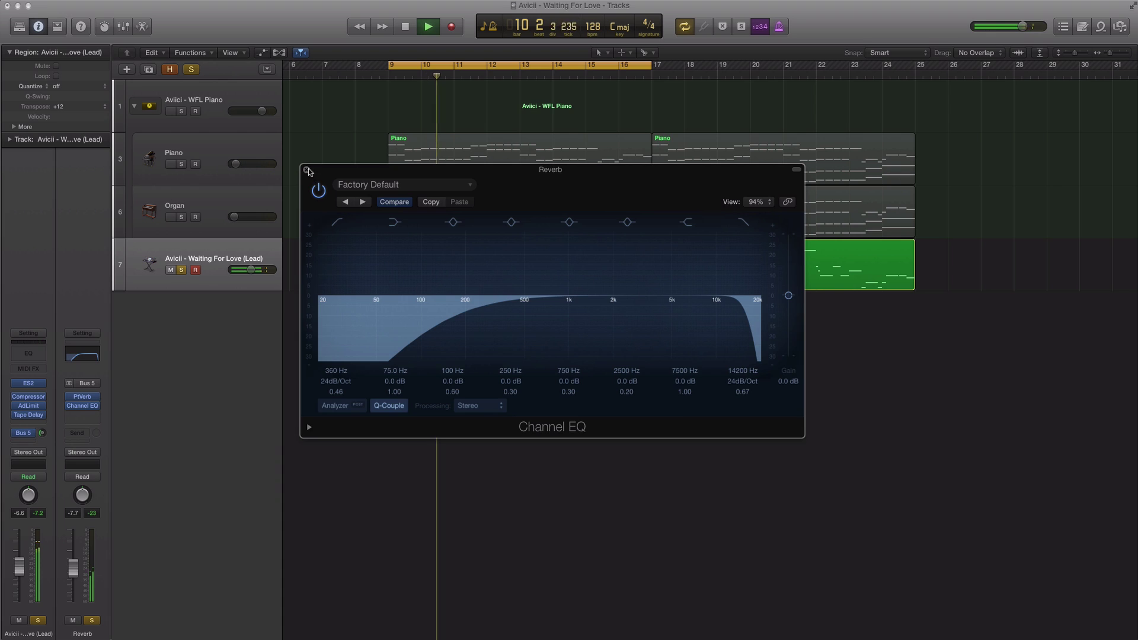
pyautogui.click(306, 170)
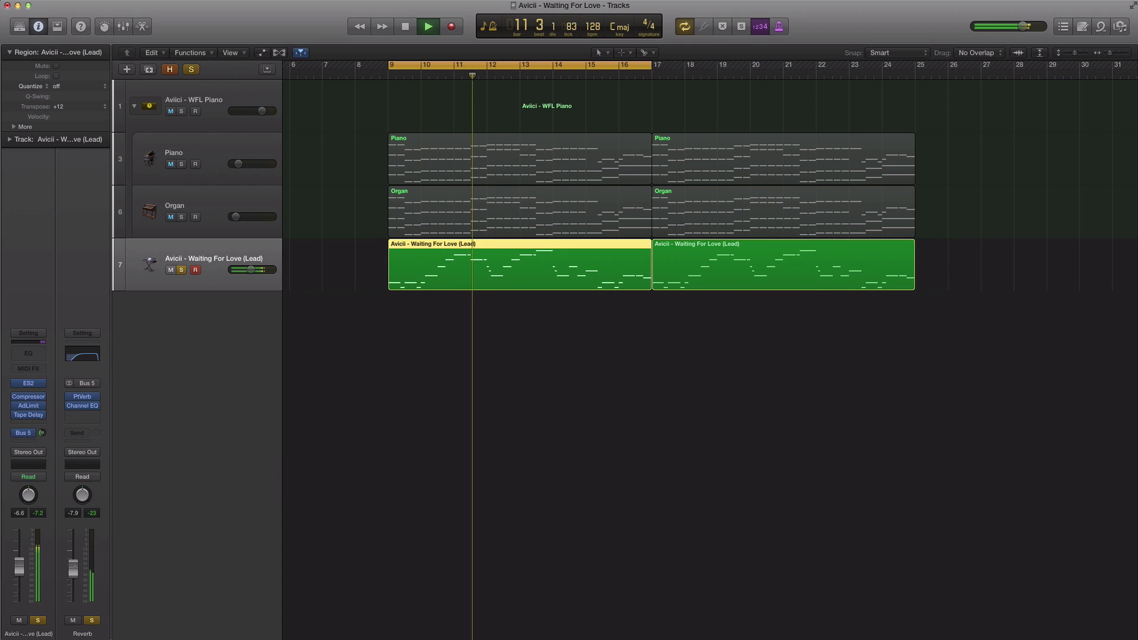
pyautogui.moveTo(74, 567); pyautogui.dragTo(76, 569)
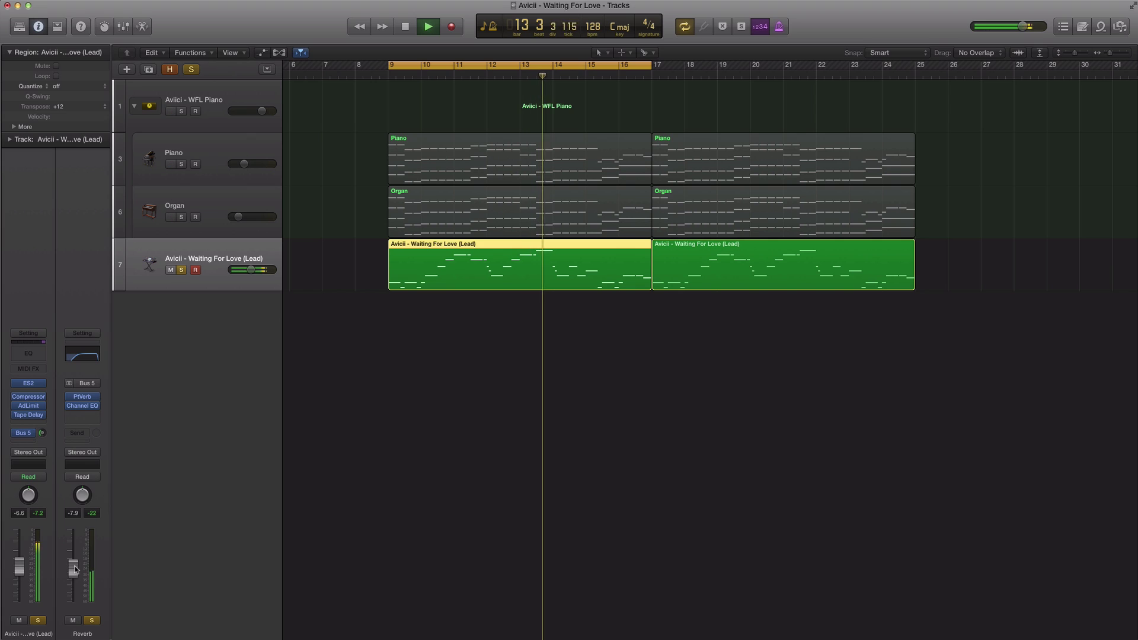
pyautogui.press('space')
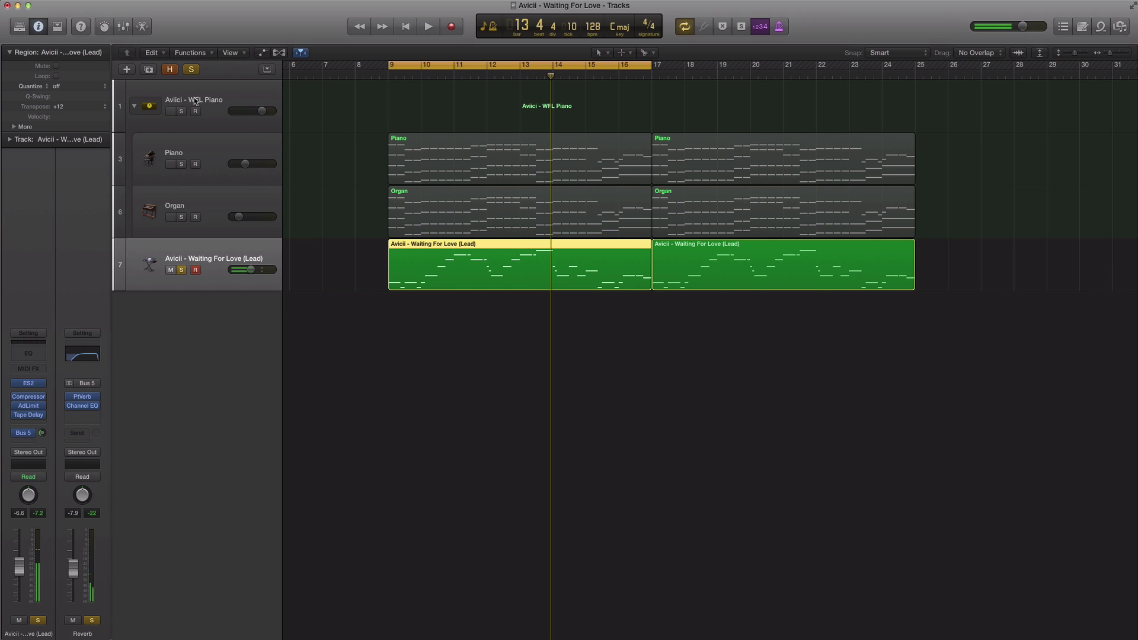
# Solo the Piano and Organ tracks to audition them with the lead, and set the cycle range to start at bar 9 and end at bar 17
pyautogui.click(182, 164)
pyautogui.click(181, 216)
pyautogui.press('space')
pyautogui.press('space')
pyautogui.moveTo(651, 67); pyautogui.dragTo(913, 75)
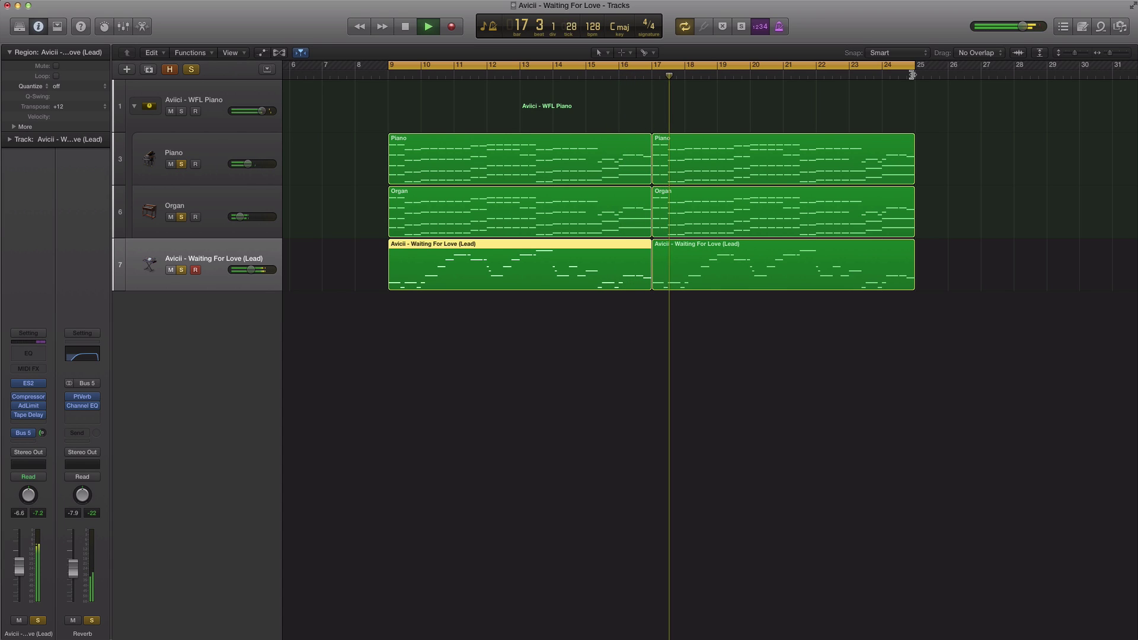
pyautogui.press('space')
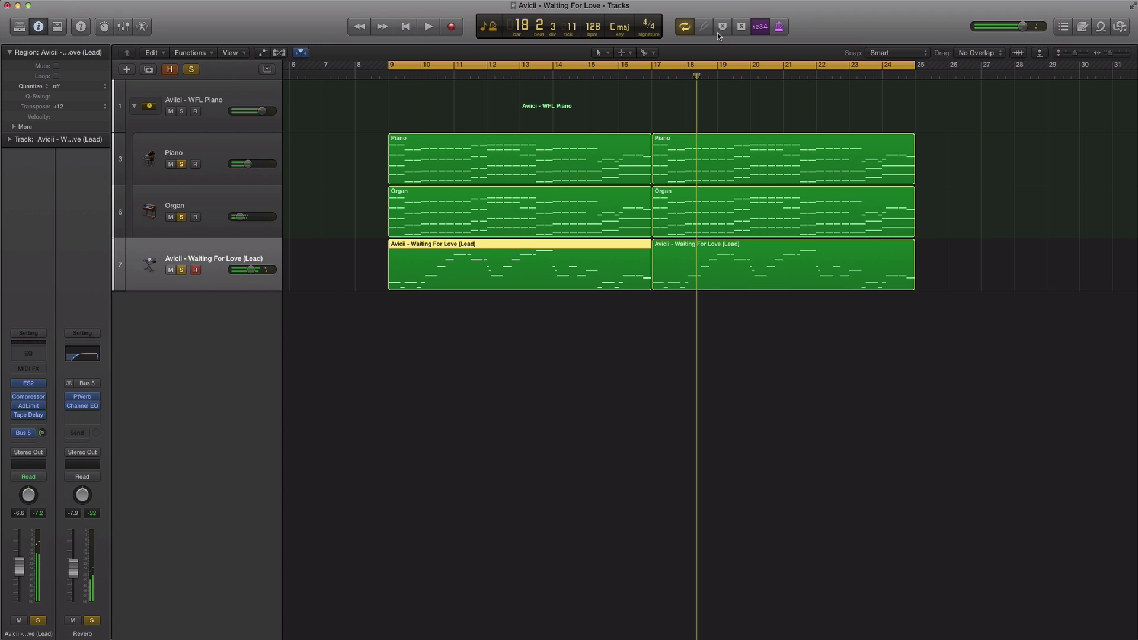
pyautogui.click(404, 66)
pyautogui.moveTo(391, 67); pyautogui.dragTo(651, 66)
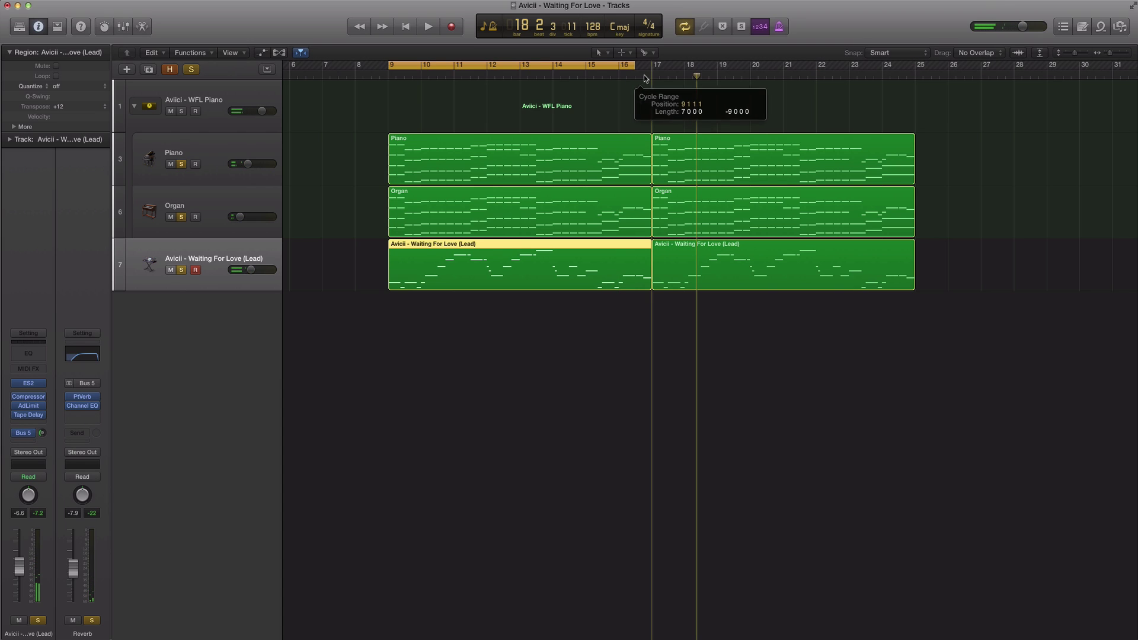
# Duplicate the lead track and copy the first lead region onto the new track at bar 9 with Transpose set to ±0
pyautogui.click(148, 71)
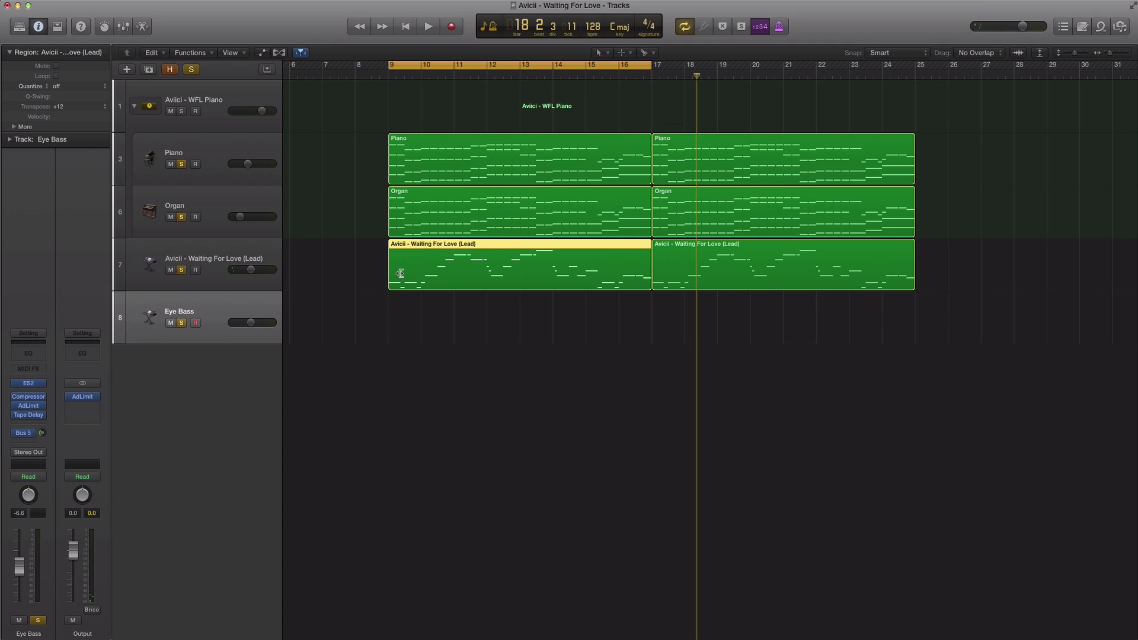
pyautogui.moveTo(456, 253); pyautogui.dragTo(457, 297)
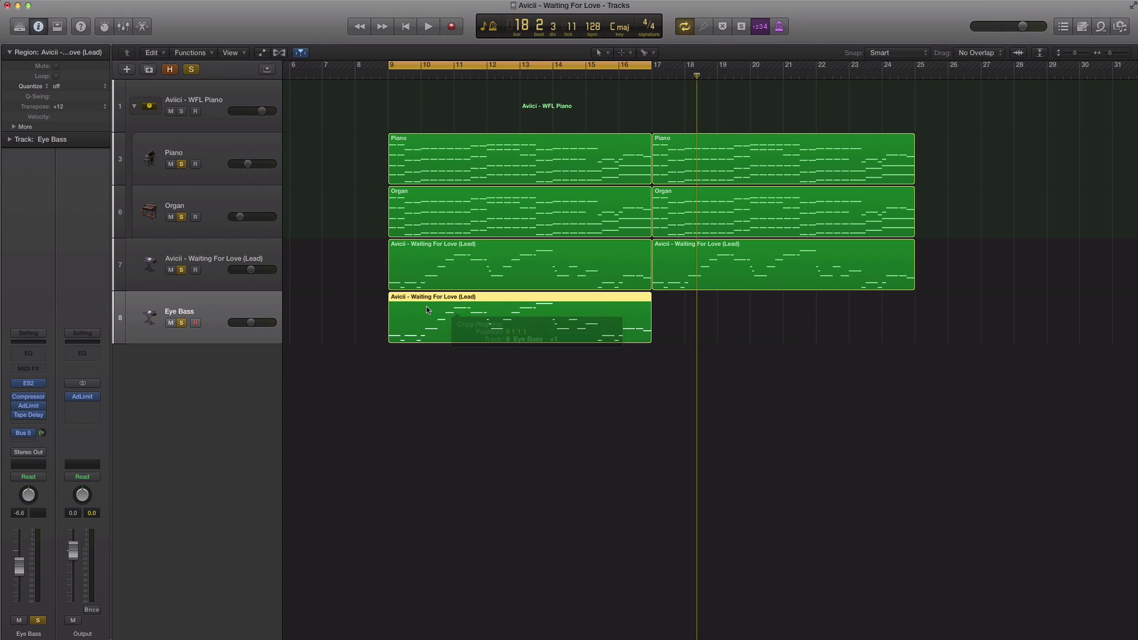
pyautogui.click(98, 106)
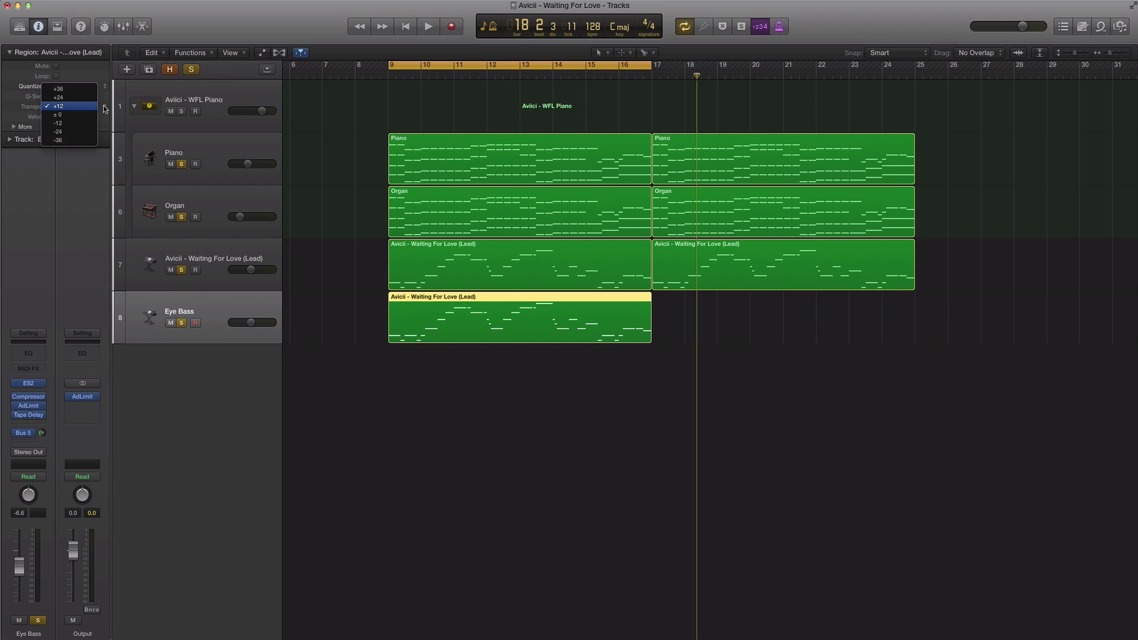
pyautogui.click(77, 116)
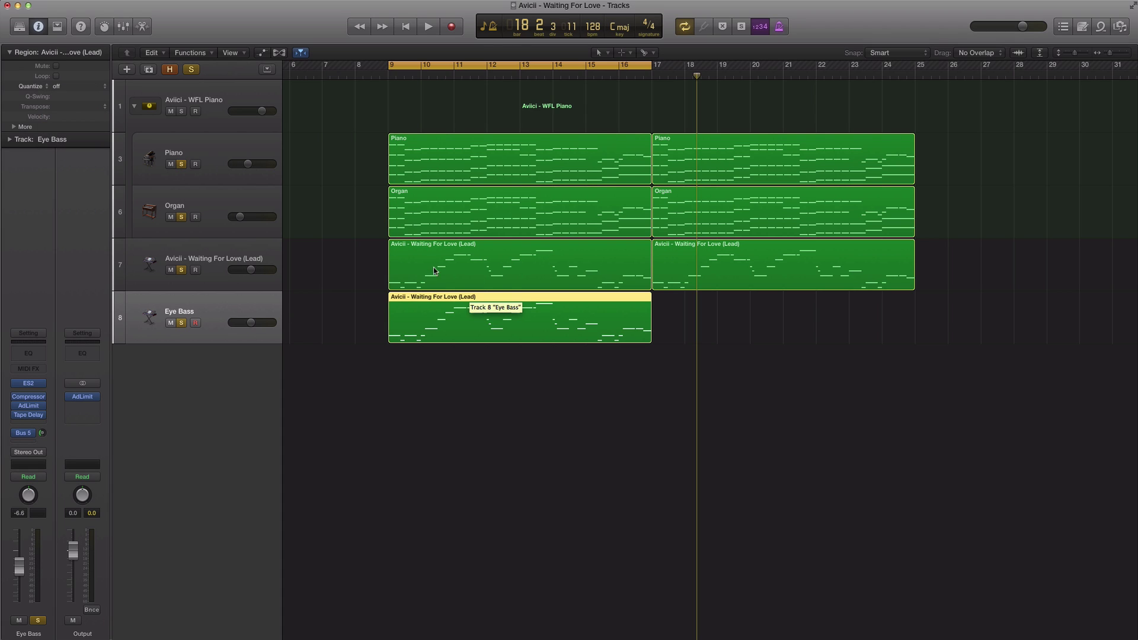
# During playback, lower the duplicated track's volume to -22.0 dB and copy its region to bar 17
pyautogui.press('space')
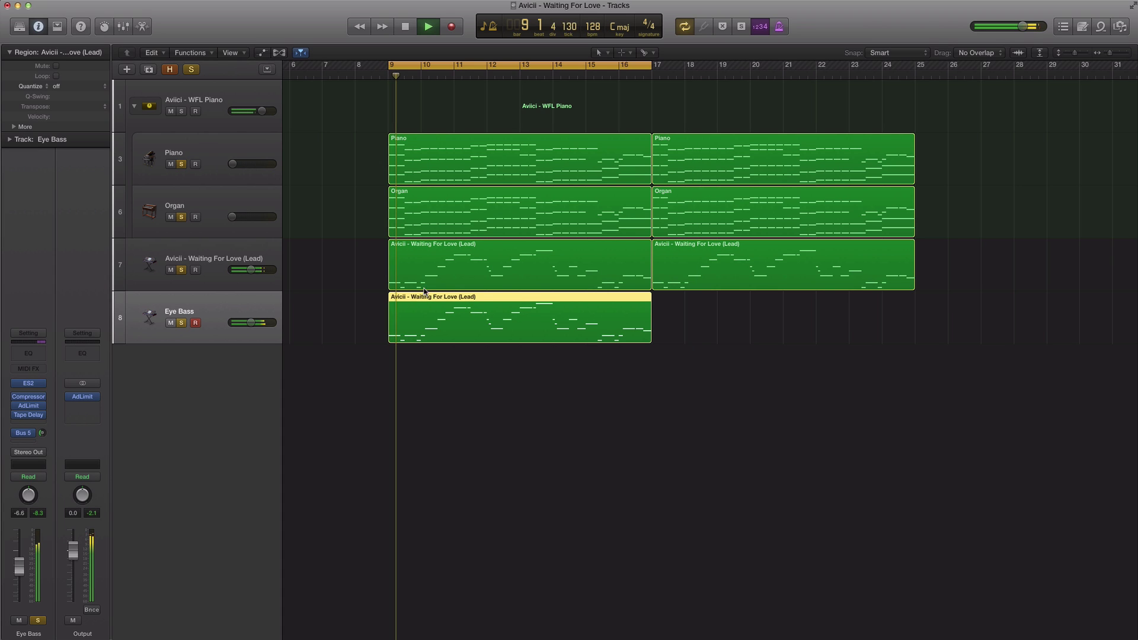
pyautogui.moveTo(251, 323); pyautogui.dragTo(239, 322)
pyautogui.moveTo(589, 296); pyautogui.dragTo(845, 304)
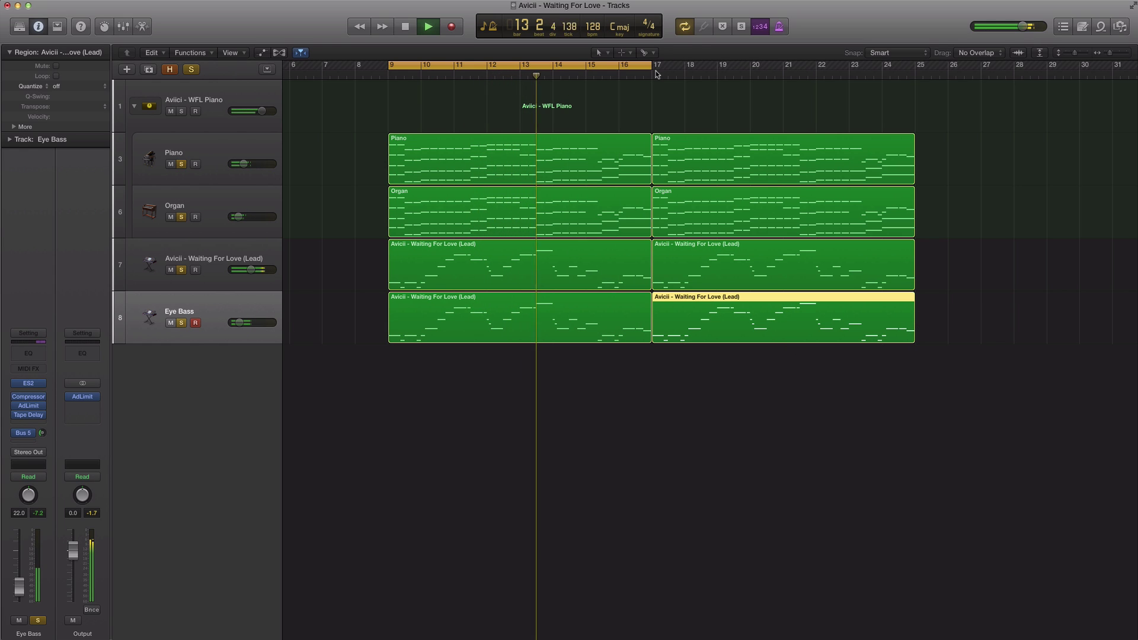
# Extend the cycle range to bar 25 and play the soloed piano, organ and both lead layers together
pyautogui.moveTo(648, 66); pyautogui.dragTo(914, 66)
pyautogui.click(946, 111)
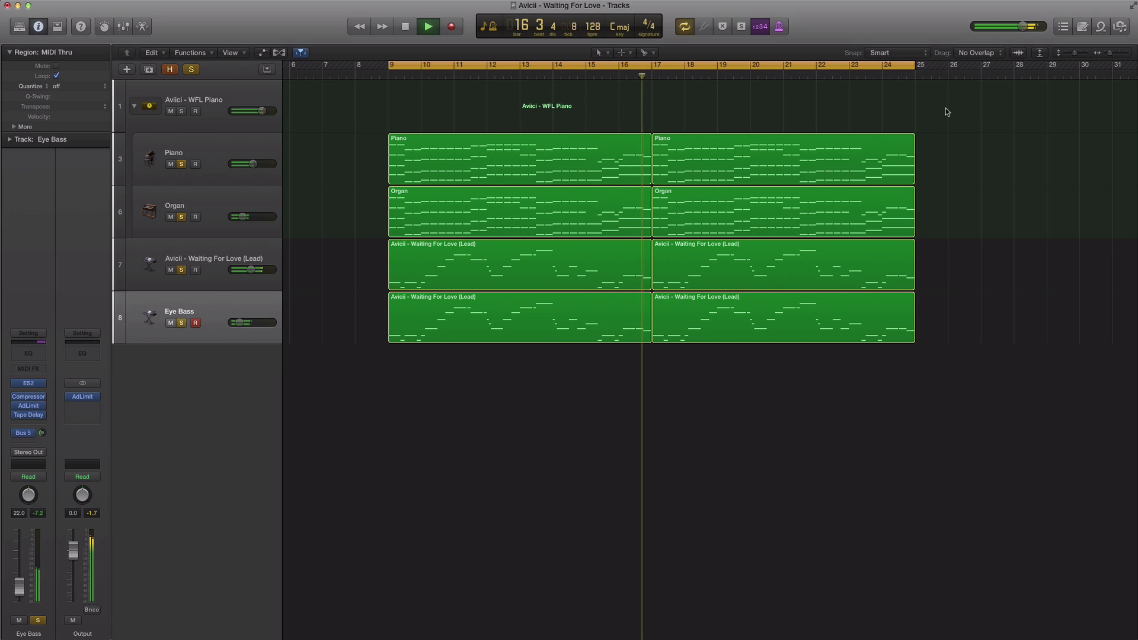
pyautogui.press('space')
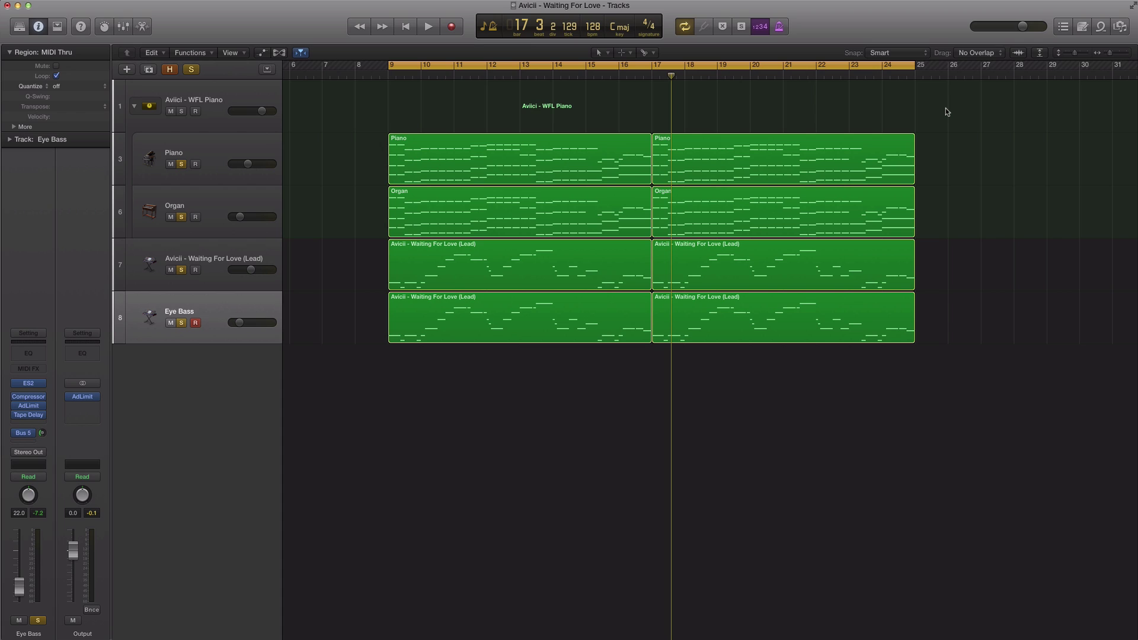
pyautogui.moveTo(24, 418)
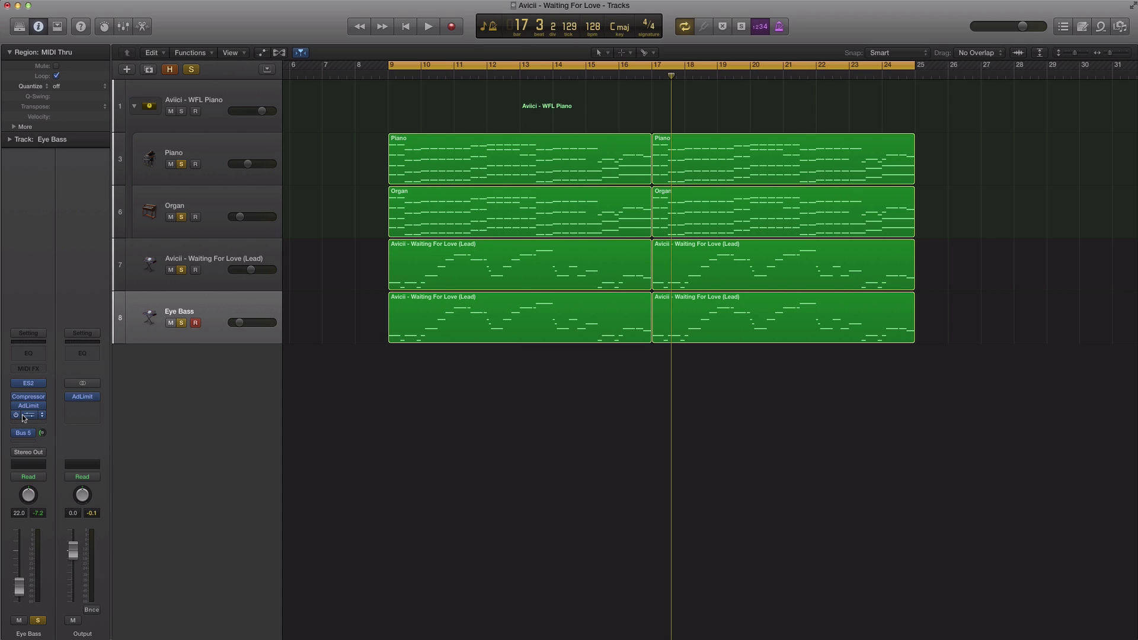